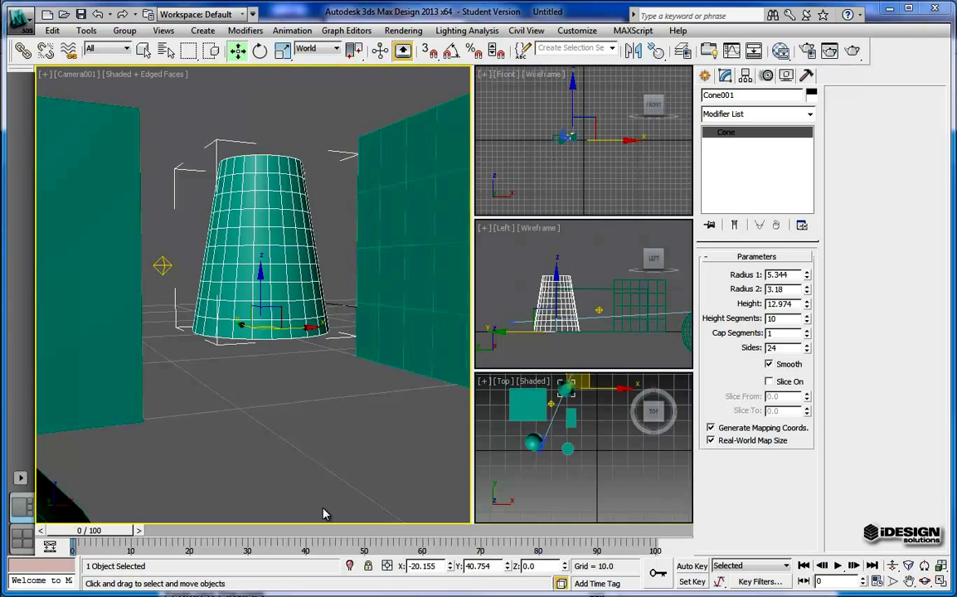
Raise the cone freehand to about Z 3.5, and set its absolute world position to X 18, Y 30, Z 0.
click(285, 330)
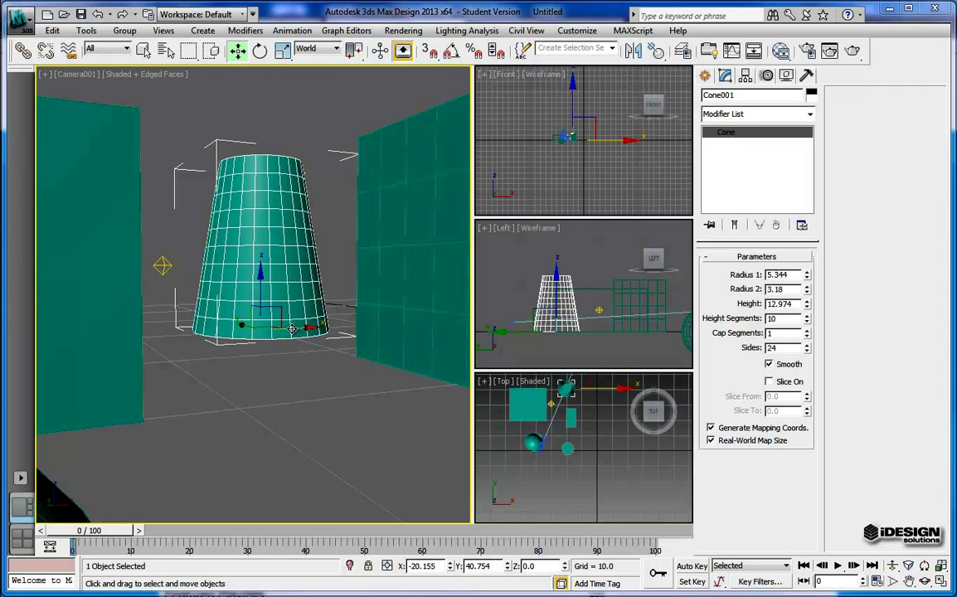
drag(244, 326, 254, 246)
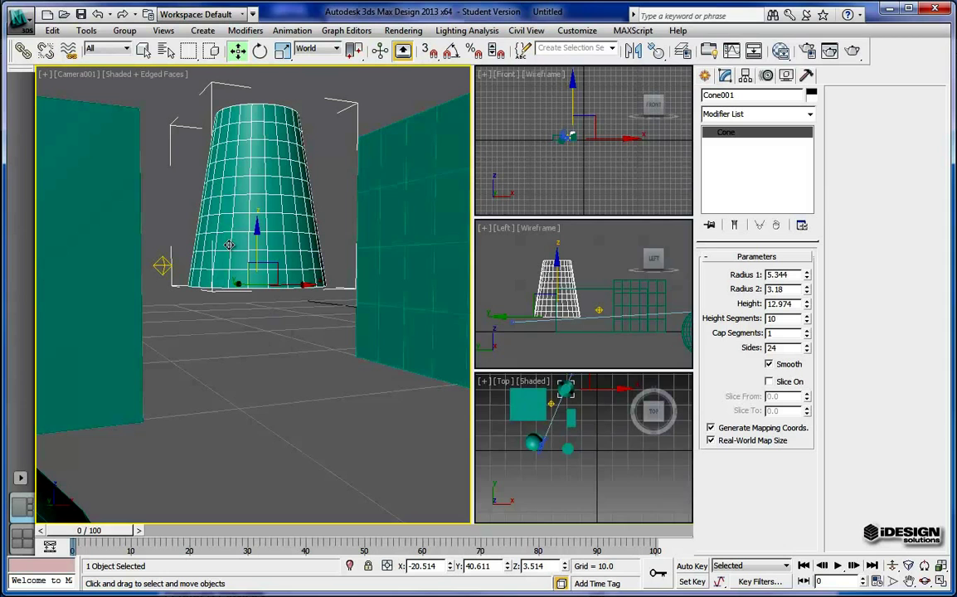
right_click(238, 51)
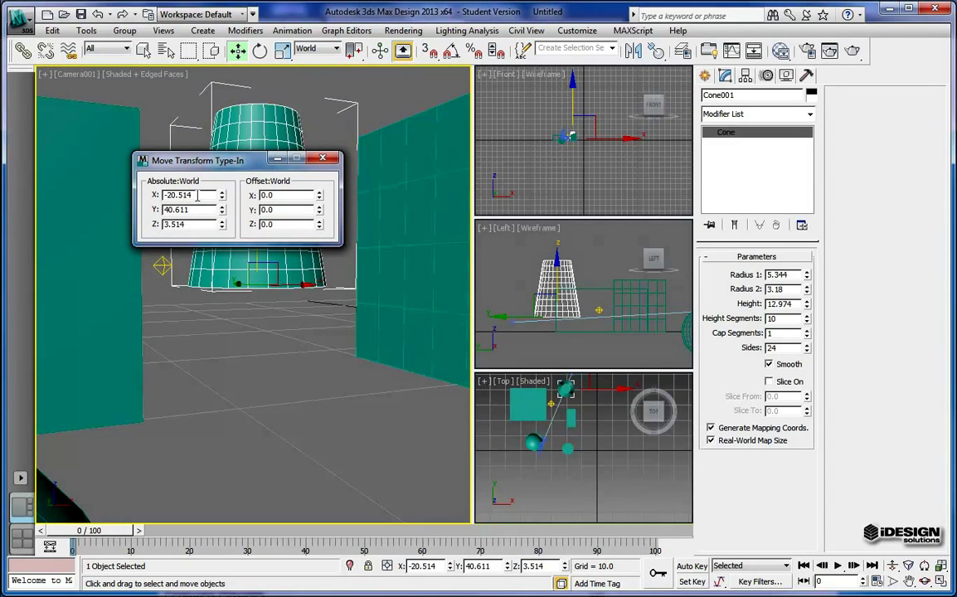
drag(194, 194, 156, 194)
text(18)
key(Return)
drag(192, 212, 178, 210)
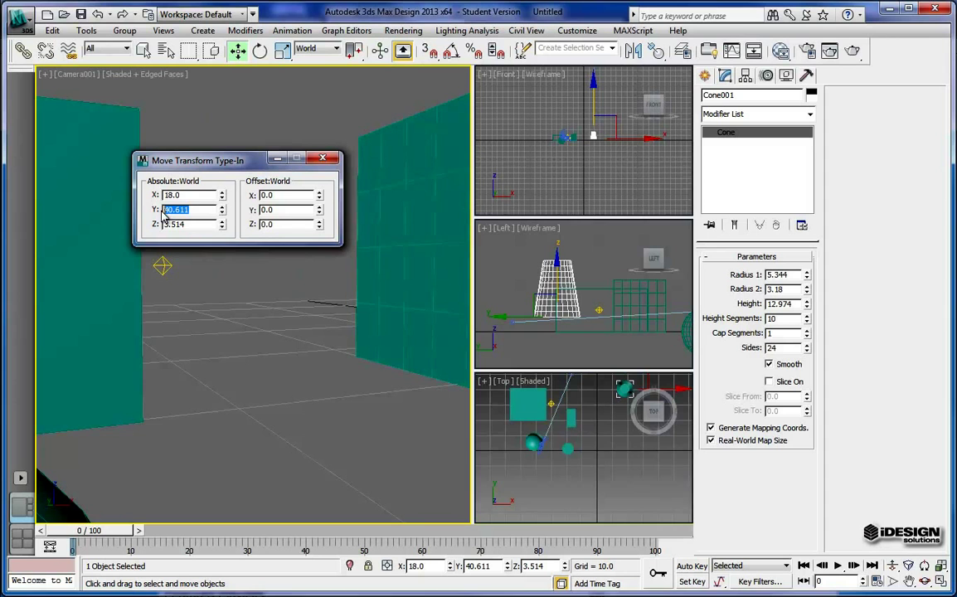
text(30)
key(Tab)
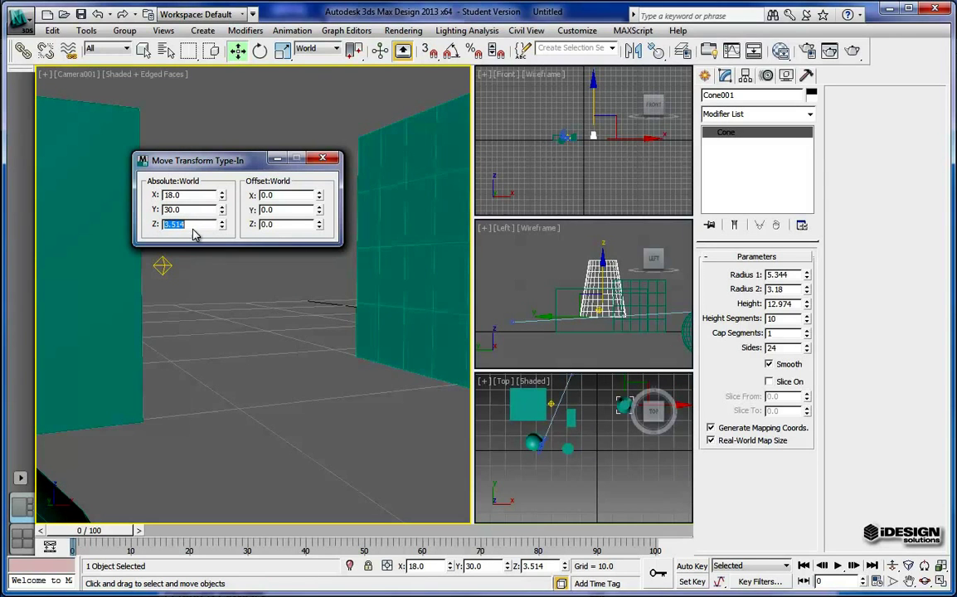
text(0)
click(235, 324)
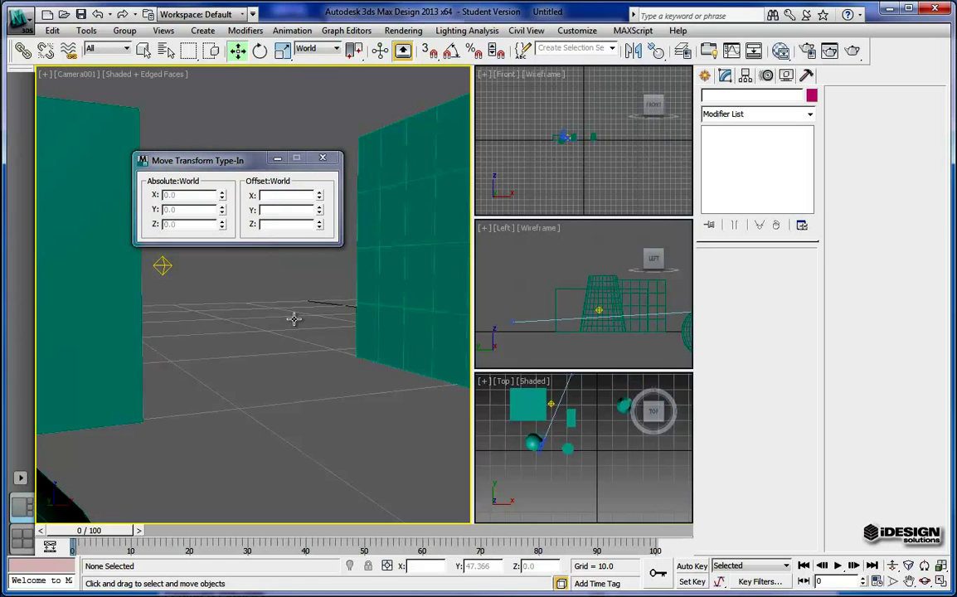
Select the cone again and close the Move Transform Type-In dialog.
click(599, 315)
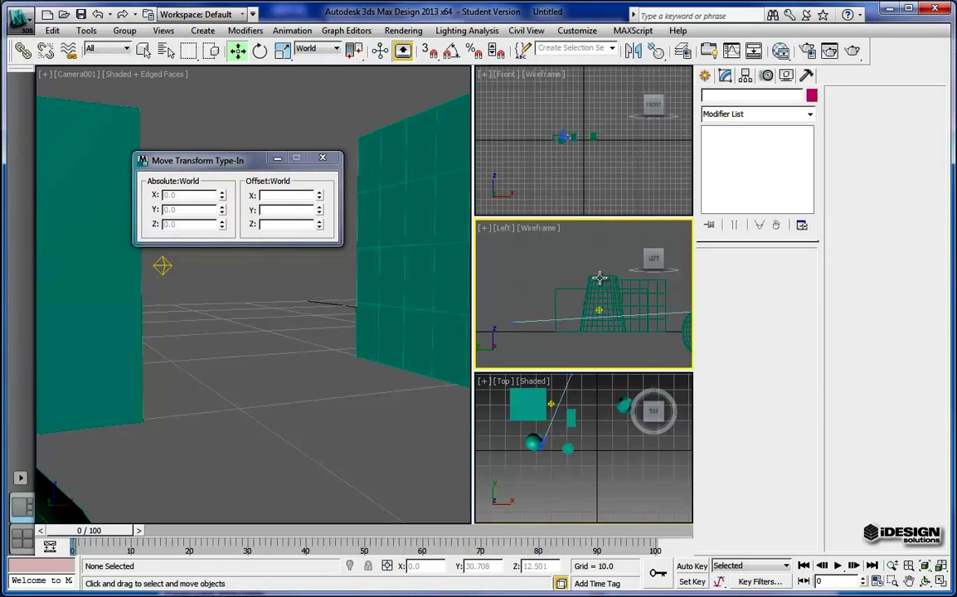
click(600, 280)
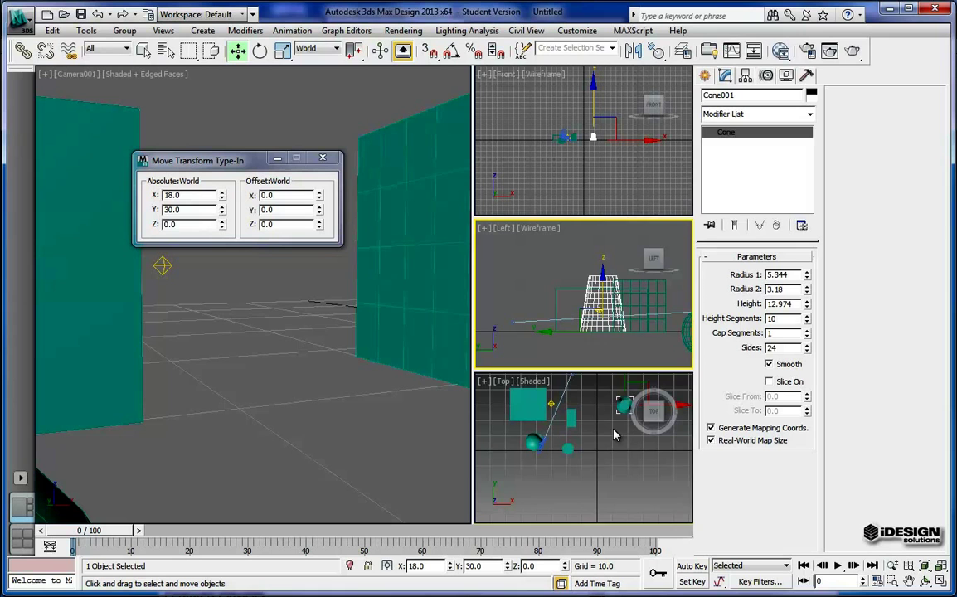
click(622, 405)
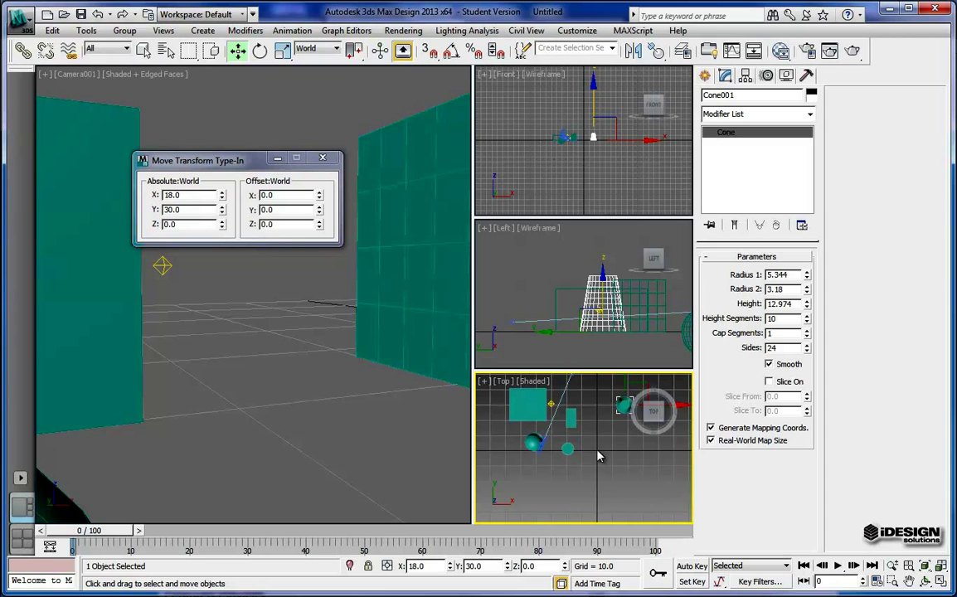
drag(191, 196, 161, 212)
click(312, 159)
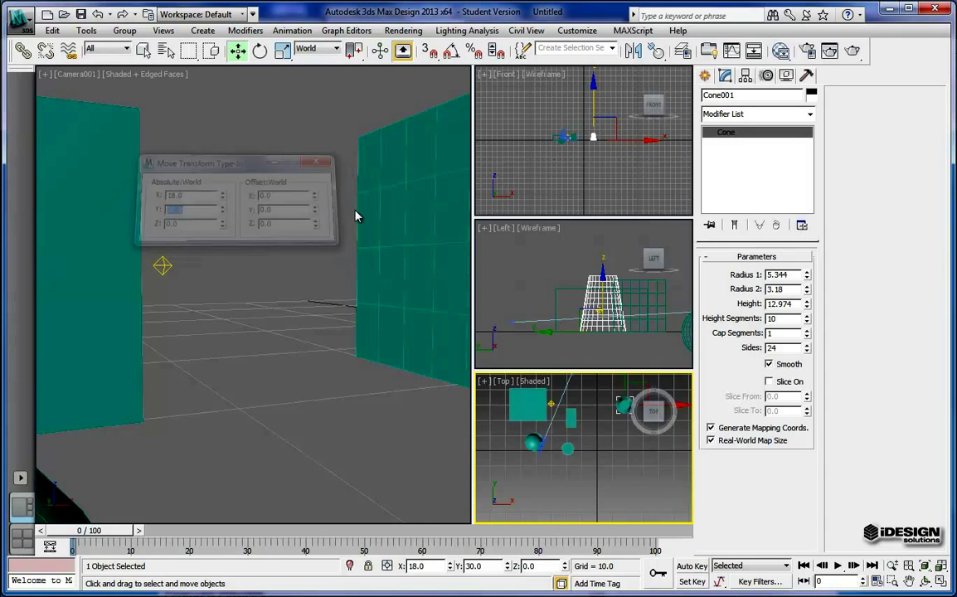
Set the cone's X and Y position to 0 and clear the selection.
double_click(434, 566)
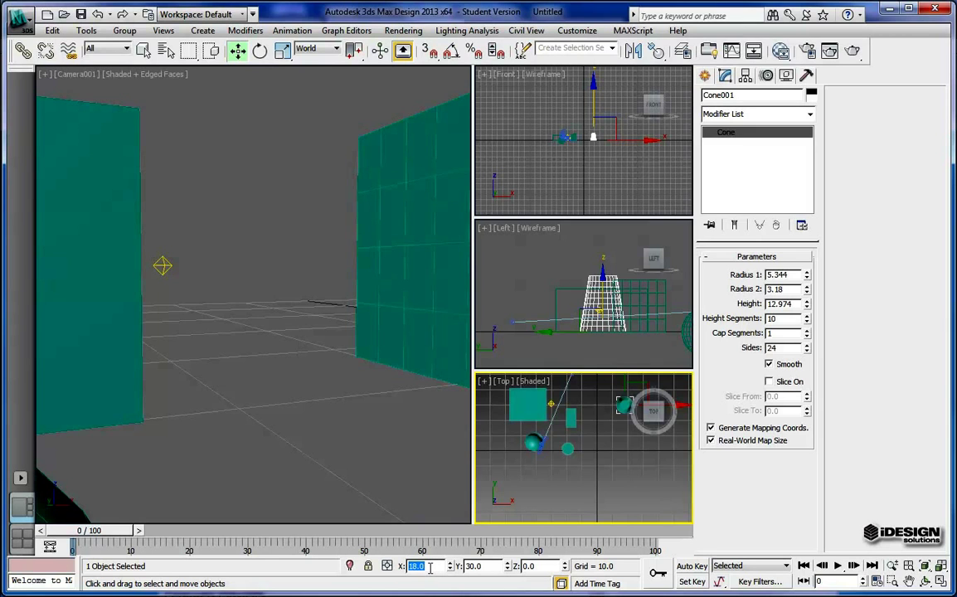
click(488, 567)
double_click(489, 566)
text(0)
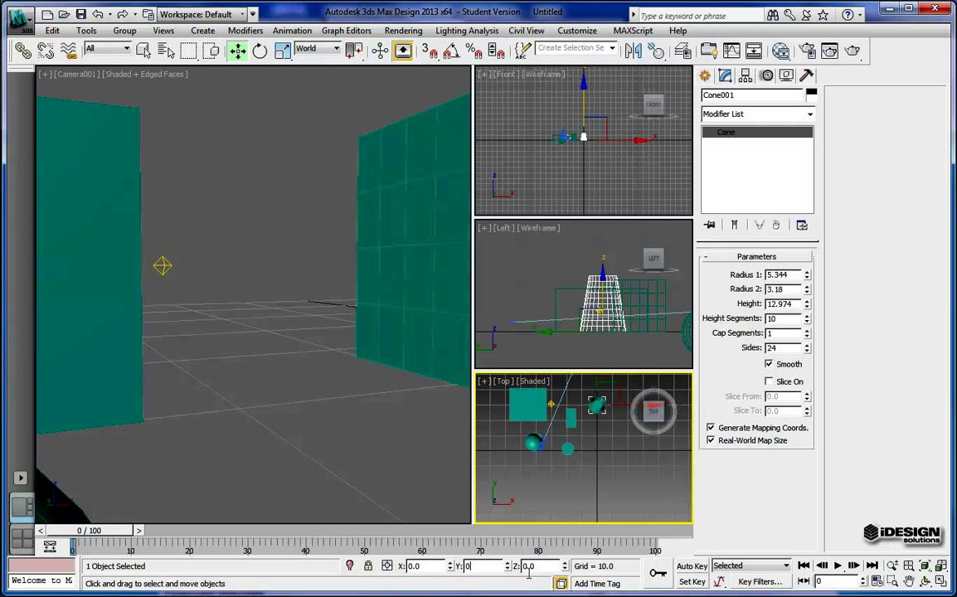
click(588, 459)
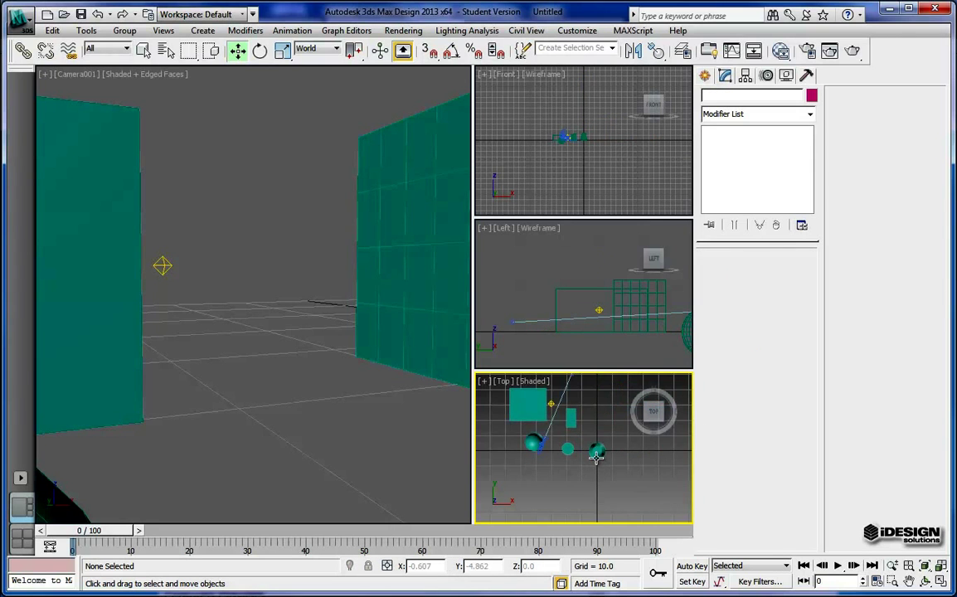
scroll(596, 458, up, 2)
scroll(596, 459, up, 3)
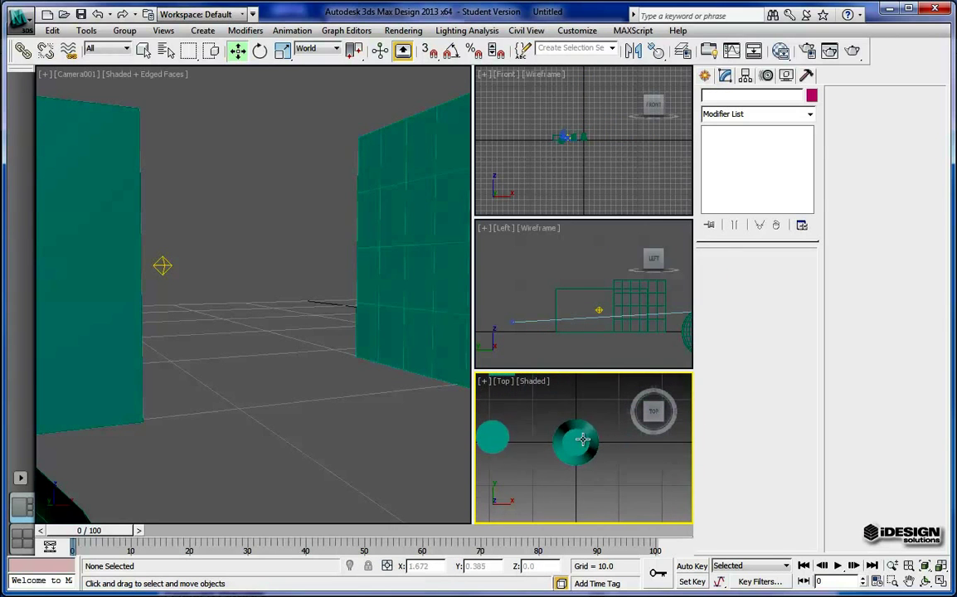
Activate the Rotate tool and change the camera view to a maximized Perspective view showing all the objects from above.
click(330, 401)
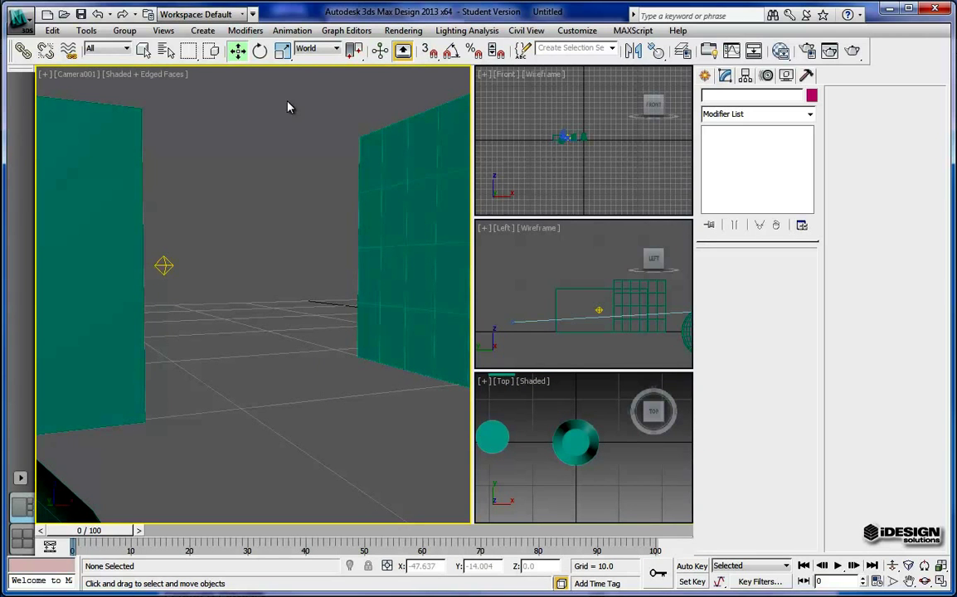
click(259, 51)
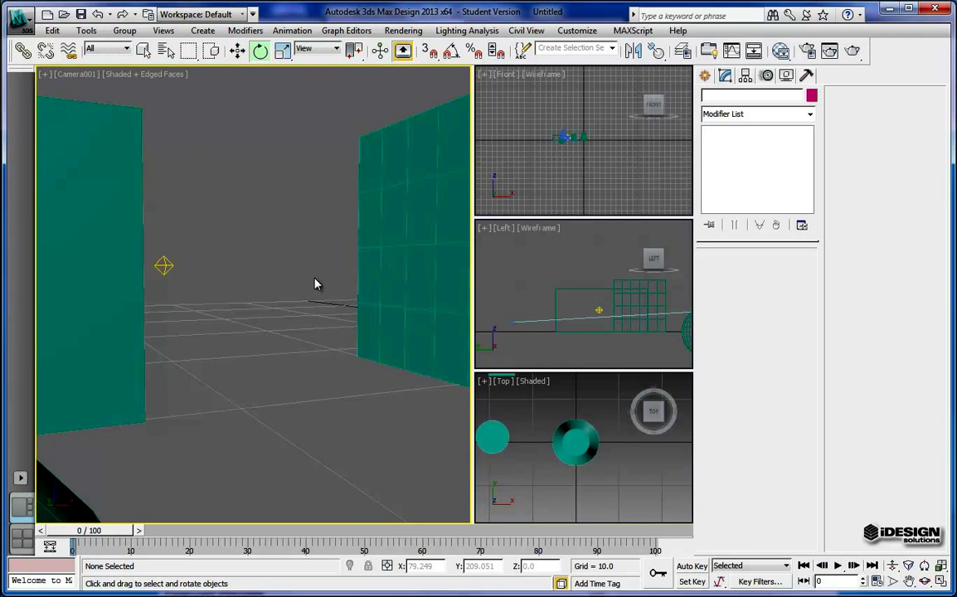
click(75, 75)
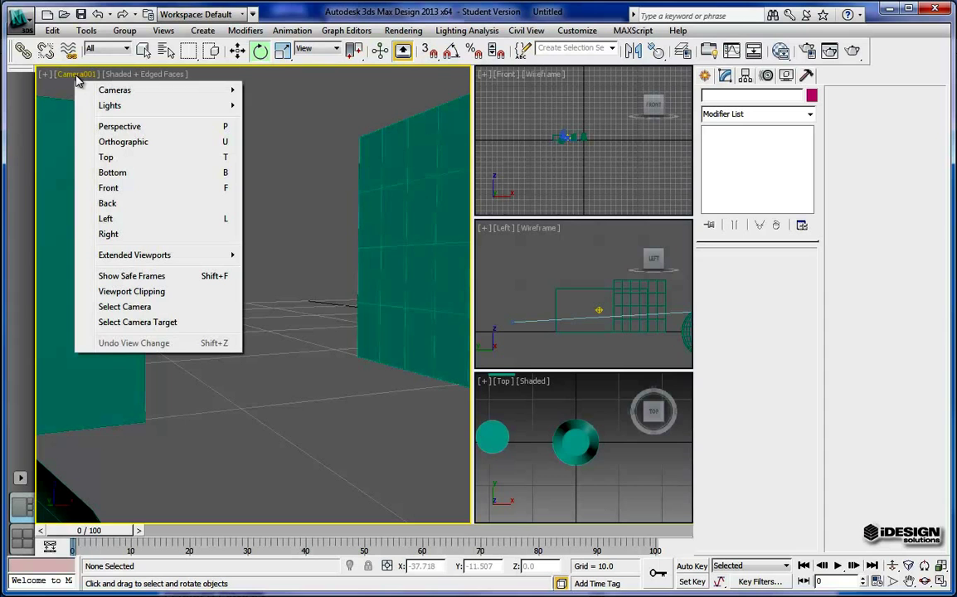
click(123, 127)
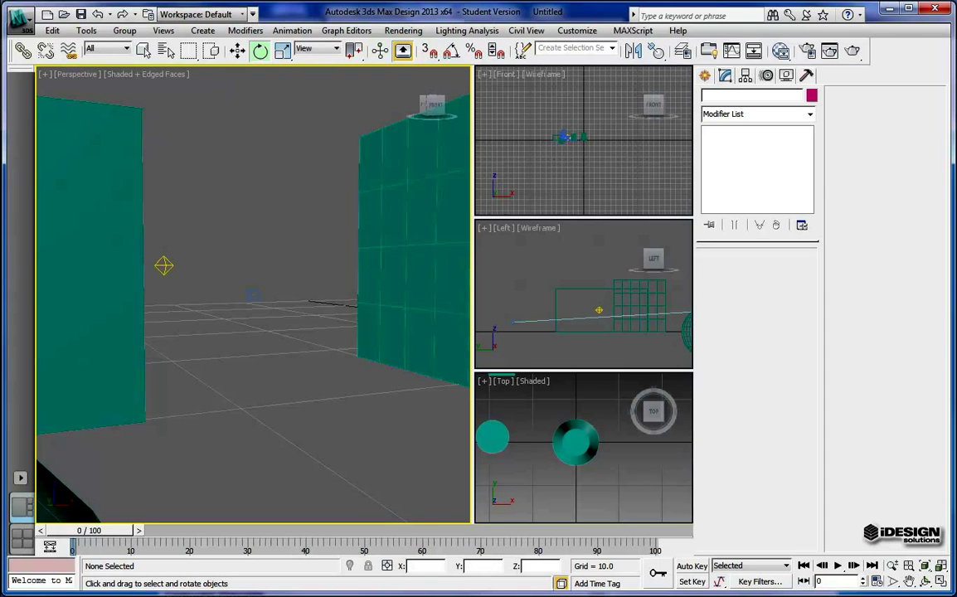
key(alt+w)
middle_drag(406, 282, 438, 315)
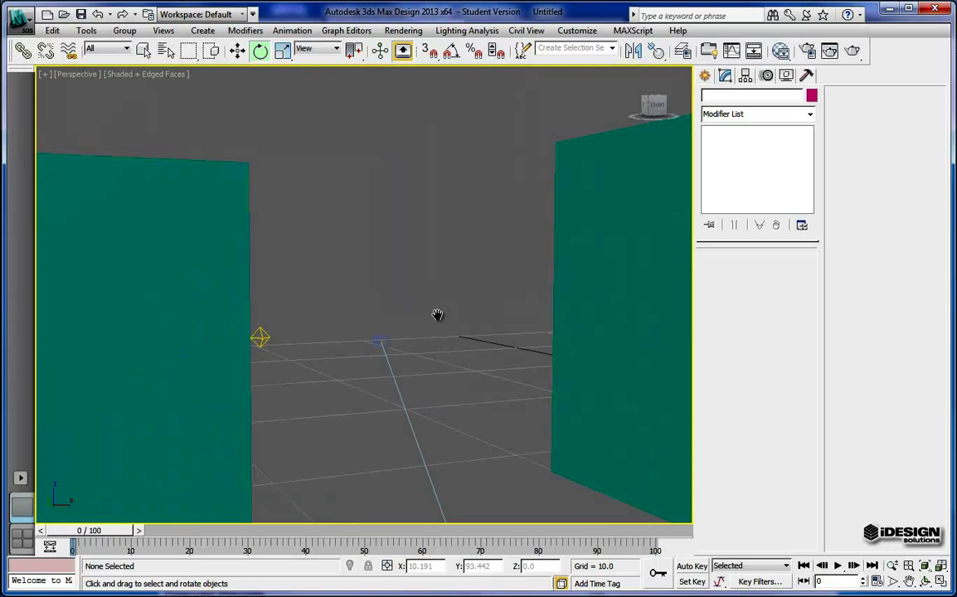
scroll(437, 315, down, 8)
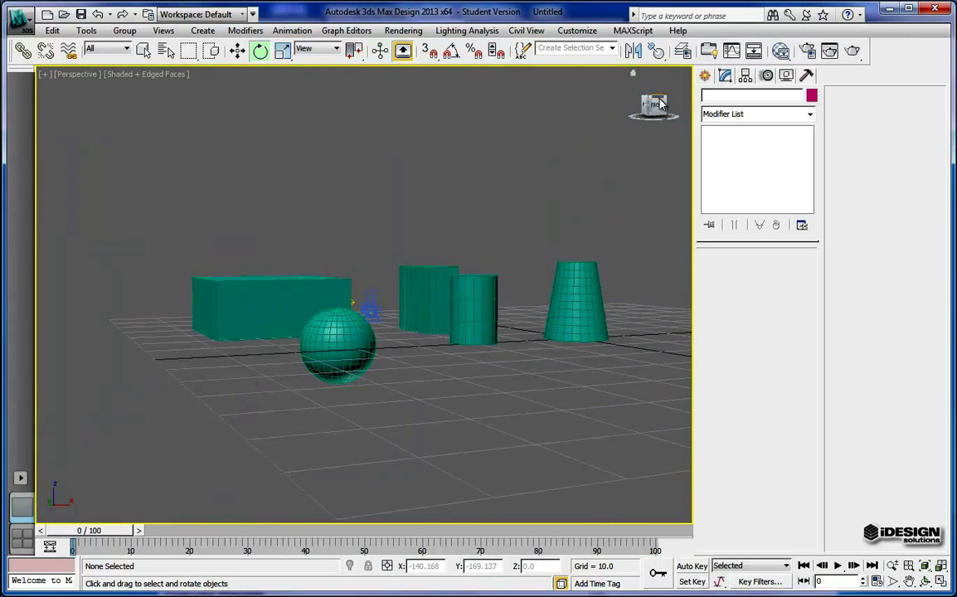
drag(660, 102, 469, 232)
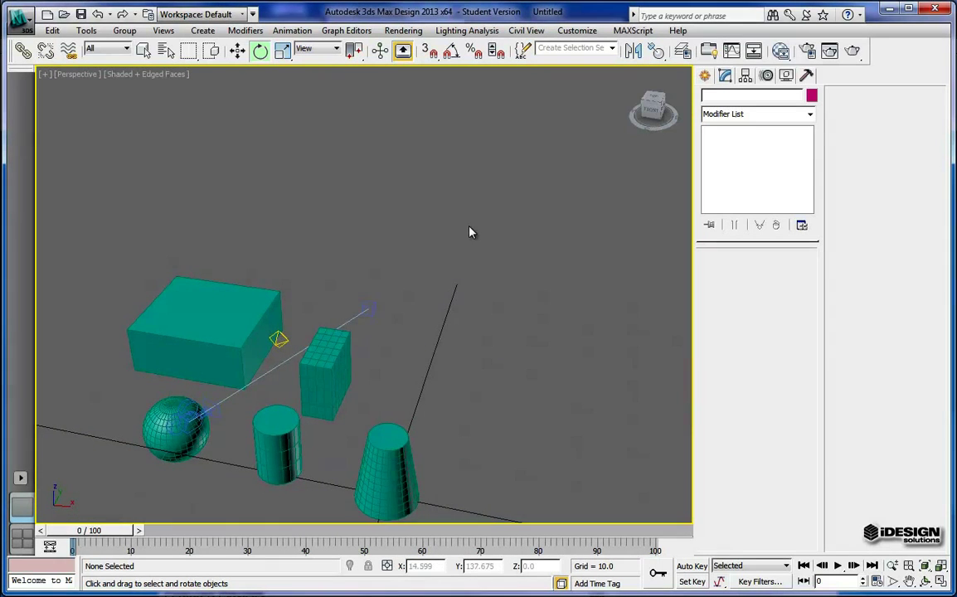
middle_drag(403, 297, 487, 201)
scroll(417, 304, up, 4)
middle_drag(436, 411, 456, 372)
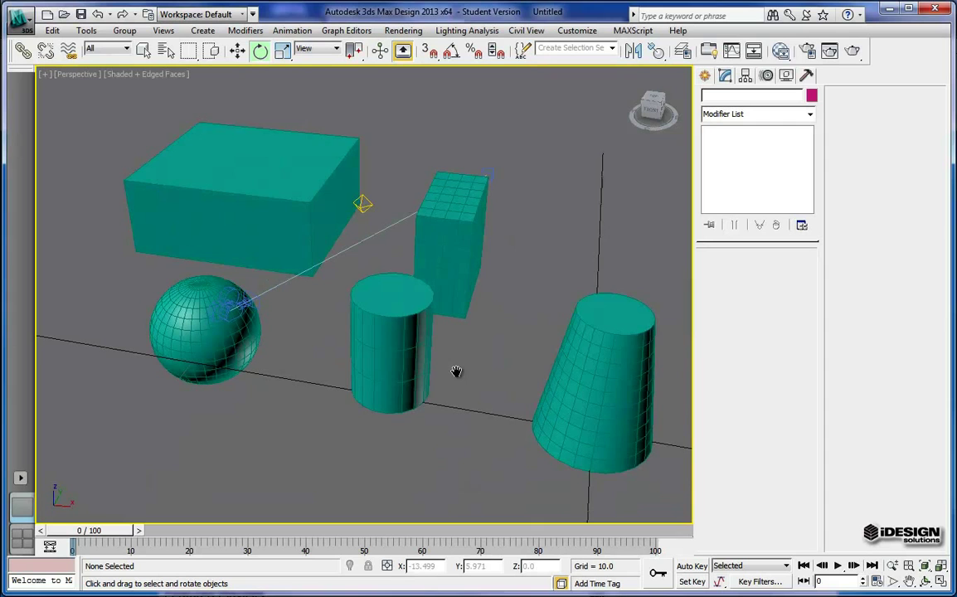
Rotate the cylinder freehand to about X -23, Y -13 and Z 6 degrees.
click(403, 389)
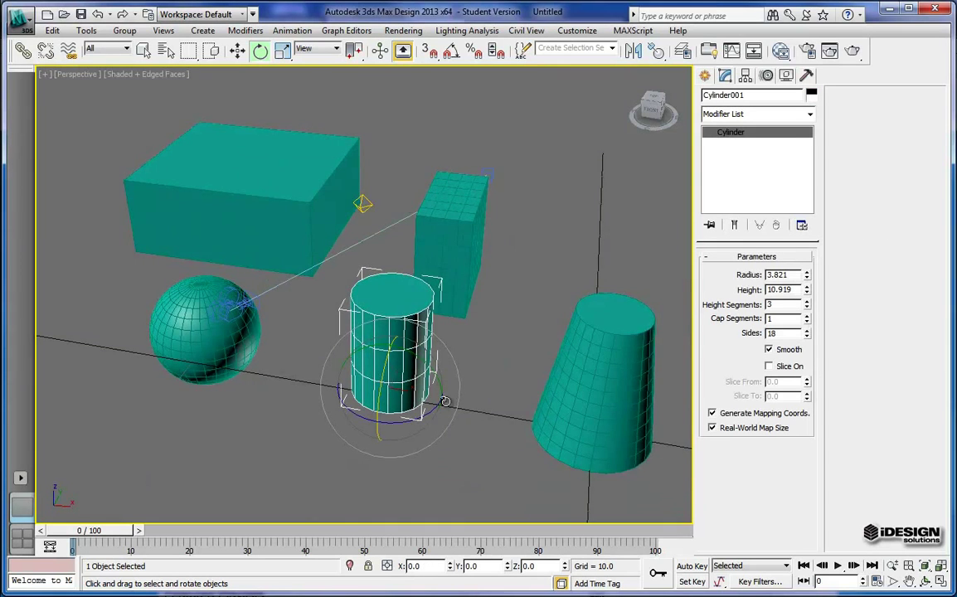
scroll(365, 402, up, 5)
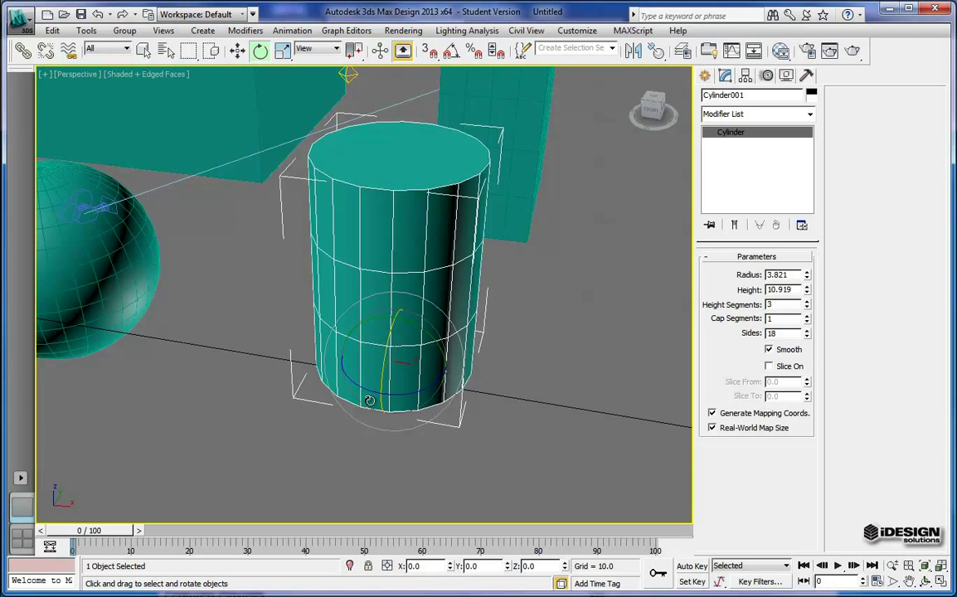
middle_drag(435, 375, 414, 390)
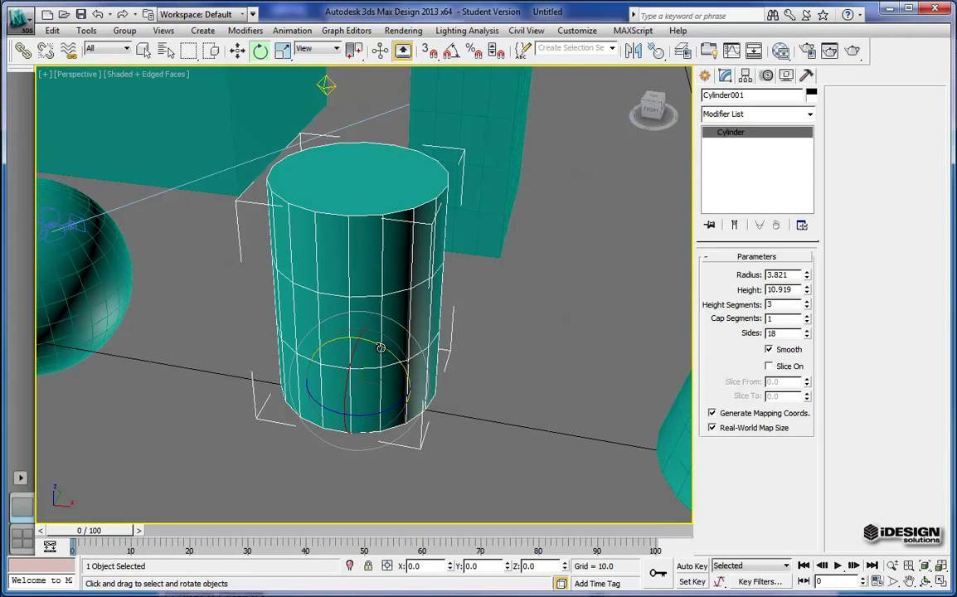
drag(380, 347, 381, 498)
Set the cylinder's rotation to X -45, Y 0 and Z 0 degrees and clear the selection.
double_click(438, 565)
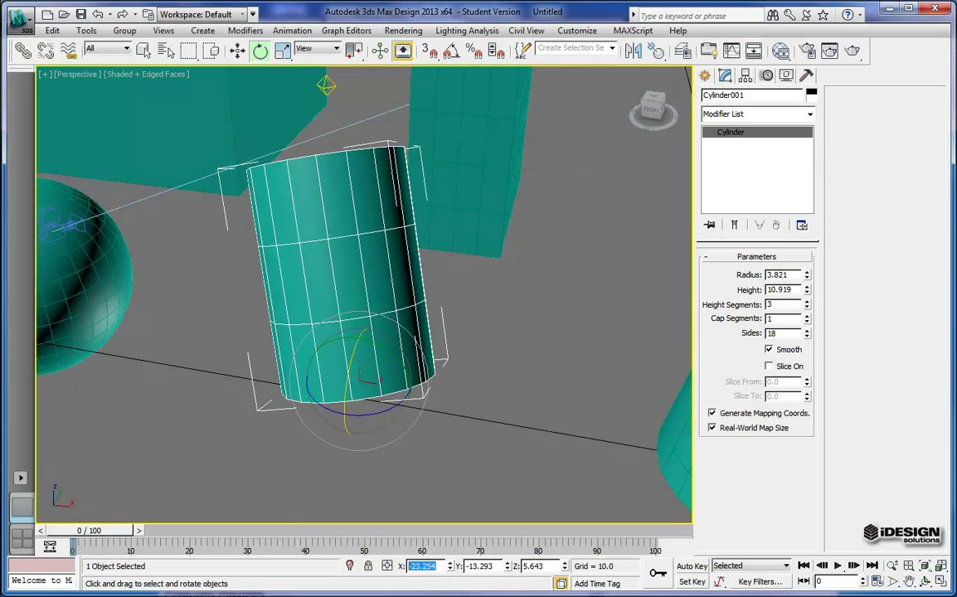
text(-45)
key(Tab)
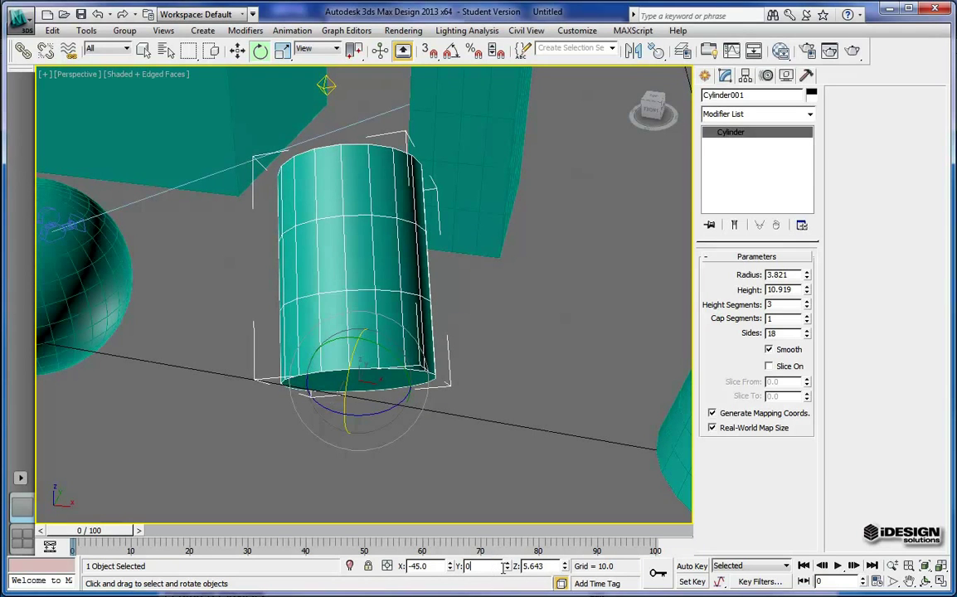
text(0)
key(Tab)
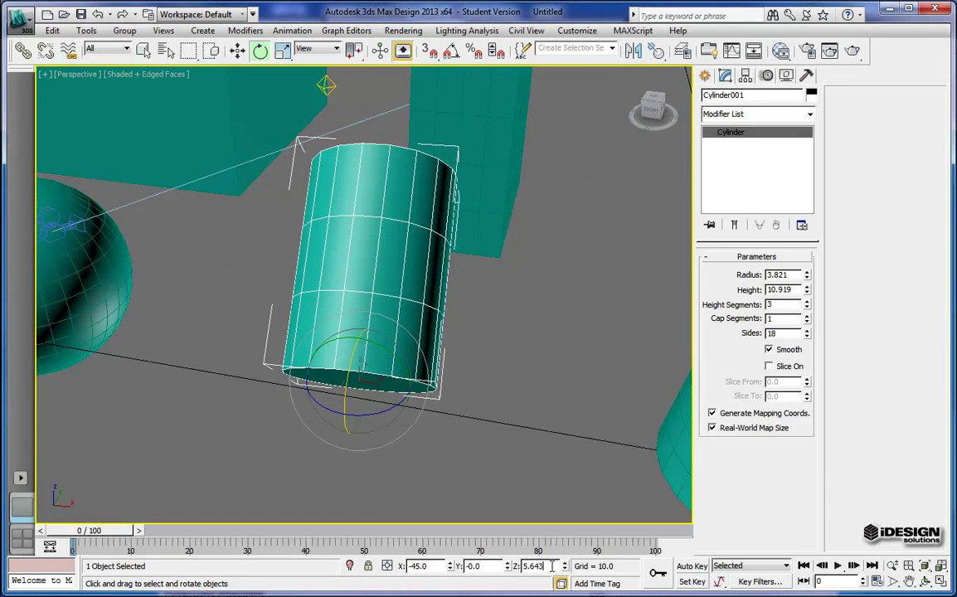
double_click(551, 567)
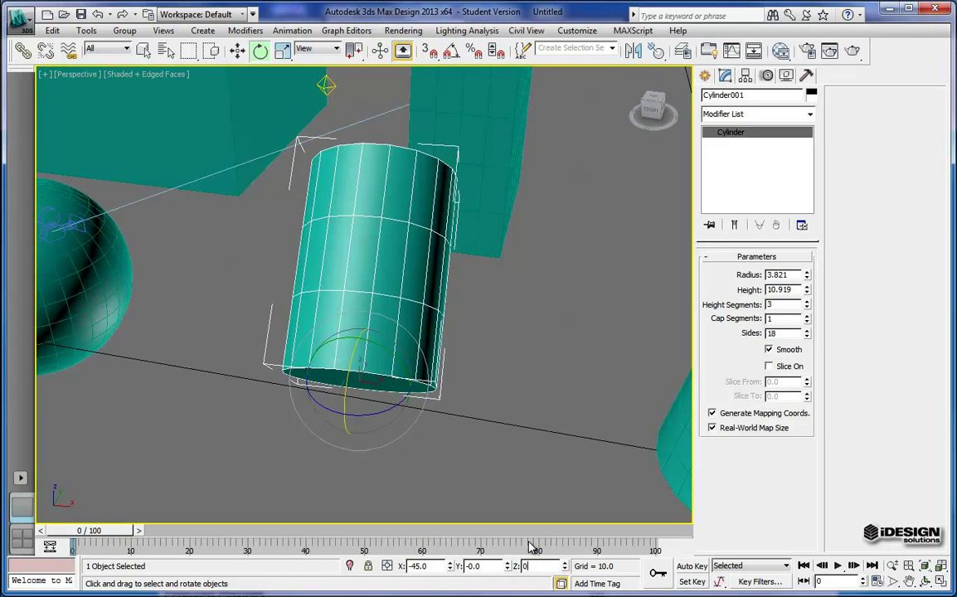
click(543, 407)
Examine the tilted cylinder from directly above and from an angled viewpoint.
alt+middle_drag(432, 391, 474, 401)
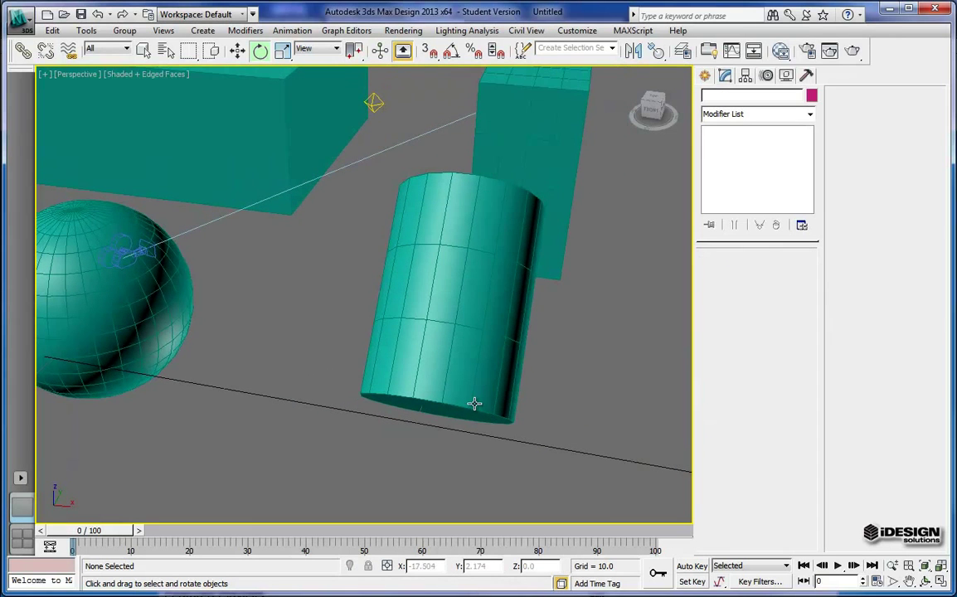
click(654, 97)
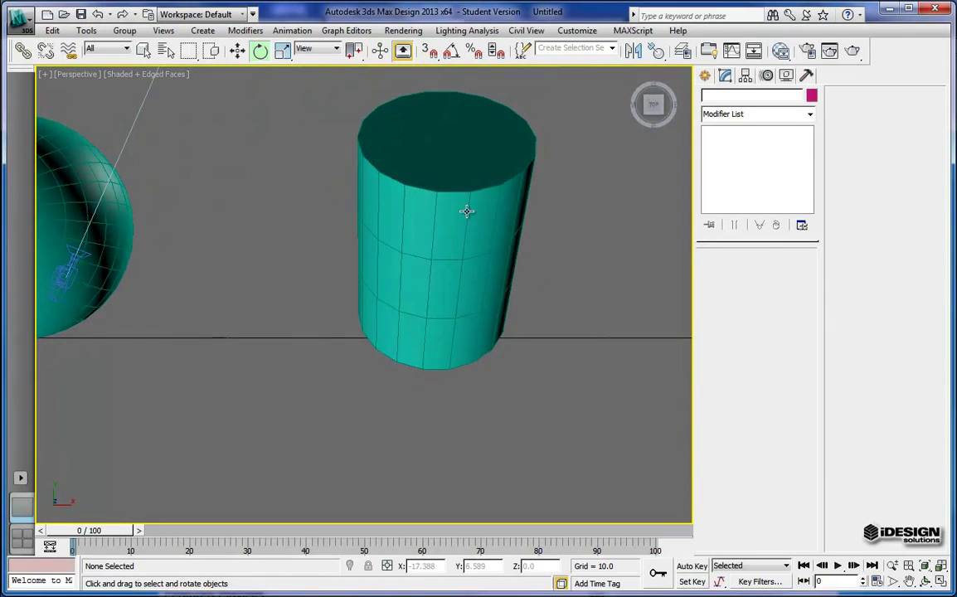
scroll(462, 210, down, 3)
scroll(419, 231, up, 4)
middle_drag(447, 264, 427, 300)
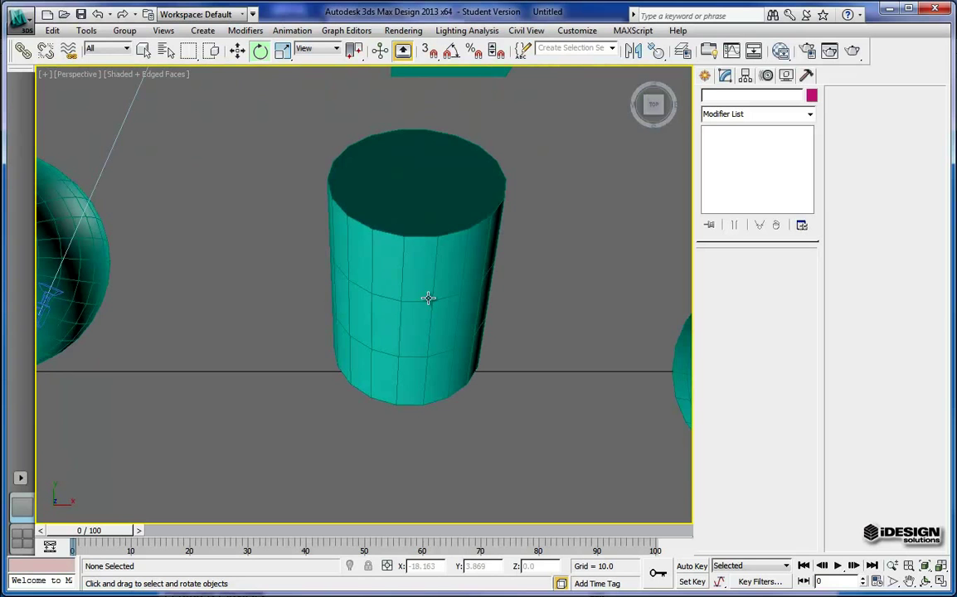
drag(652, 120, 621, 523)
middle_drag(379, 375, 354, 330)
Select the tilted cylinder and set its X rotation to 0 degrees.
click(394, 335)
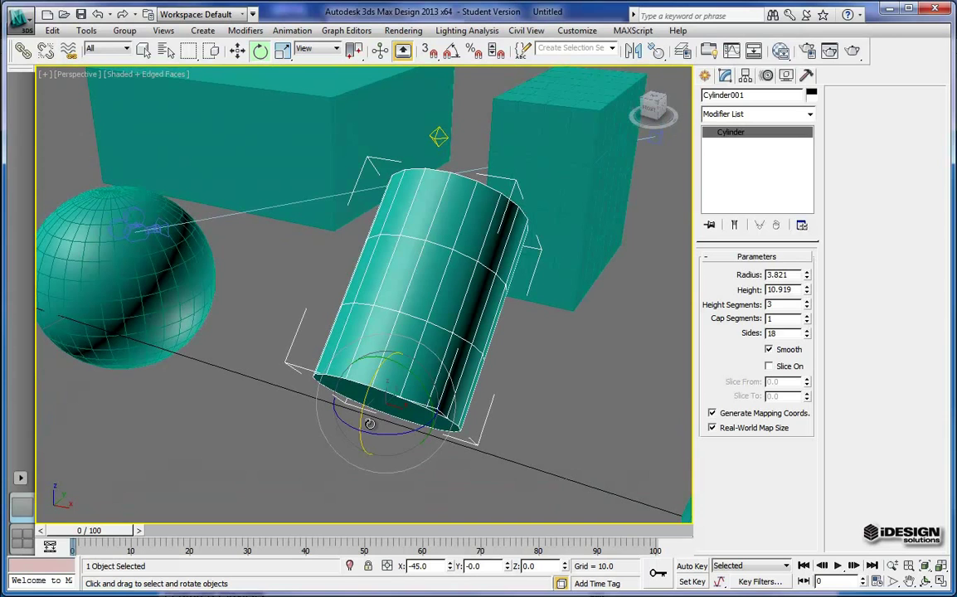
double_click(428, 566)
text(0)
key(Return)
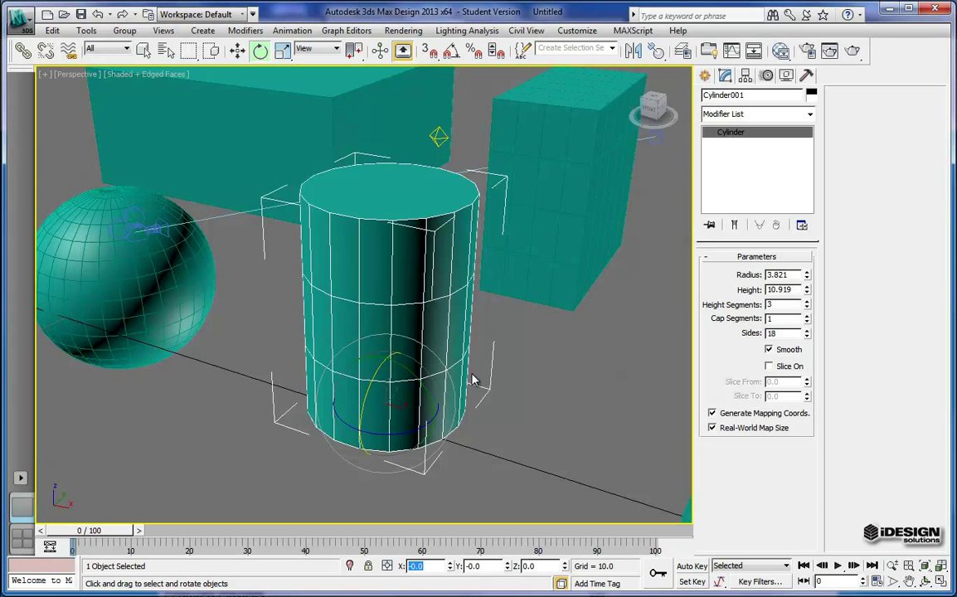
middle_drag(470, 380, 478, 346)
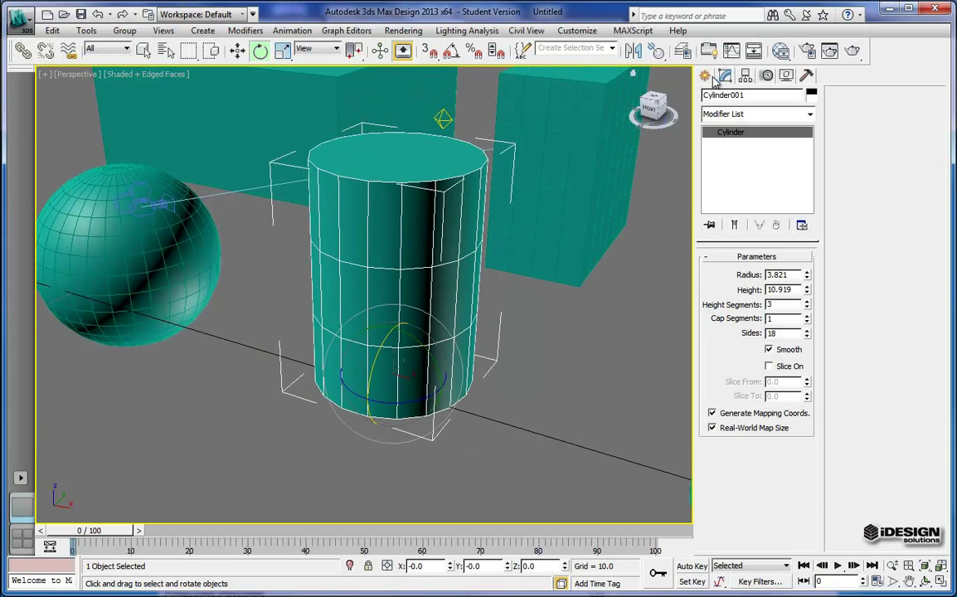
Using pivot-only adjustment in a front orthographic view, raise the cylinder's pivot to mid-height at about Z 5.4.
click(745, 76)
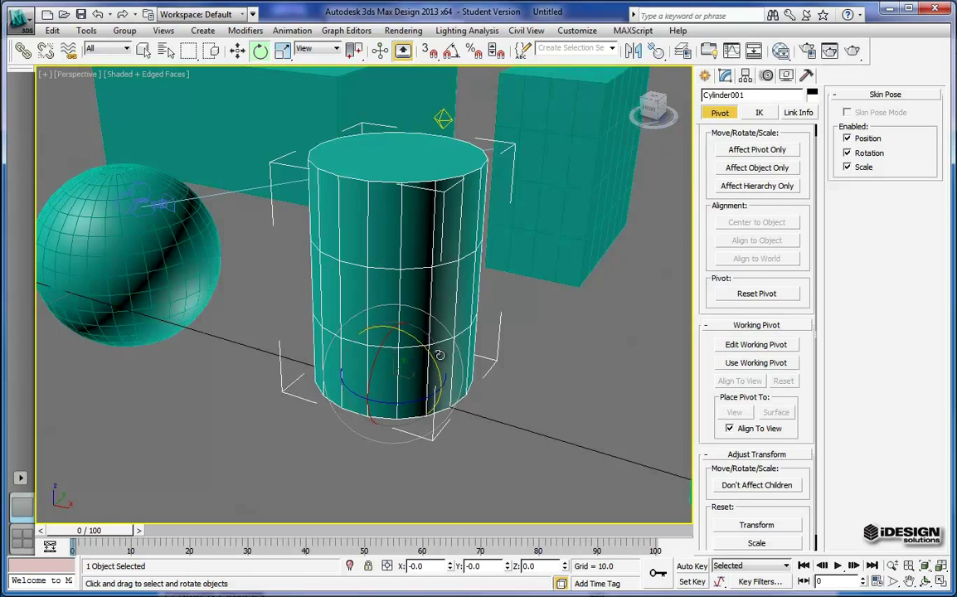
click(757, 152)
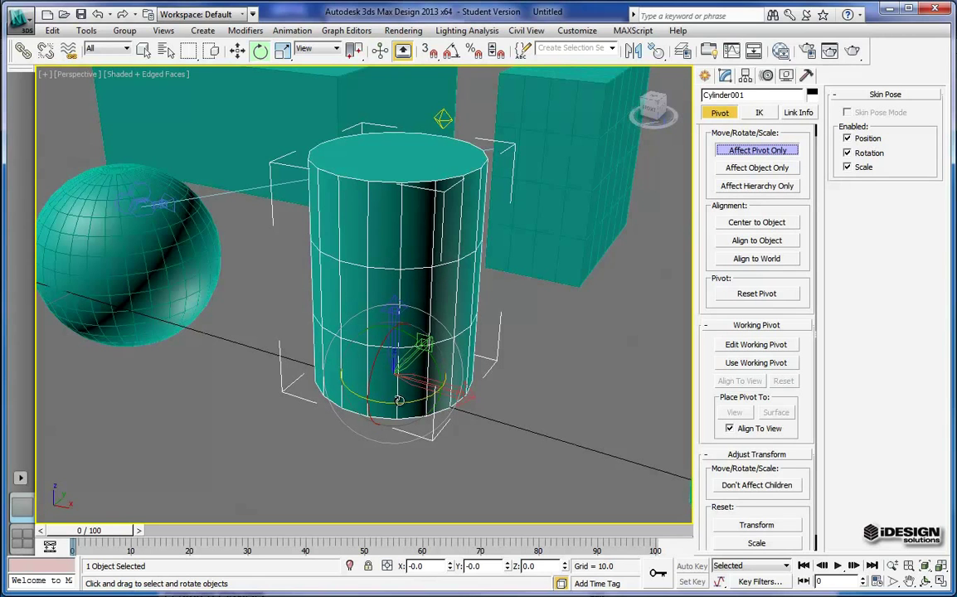
click(238, 51)
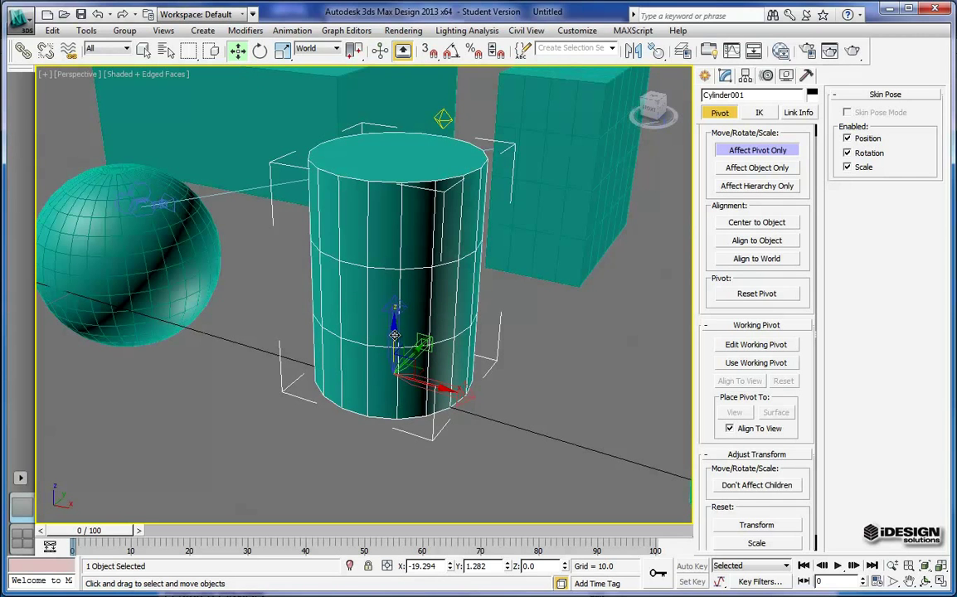
click(652, 108)
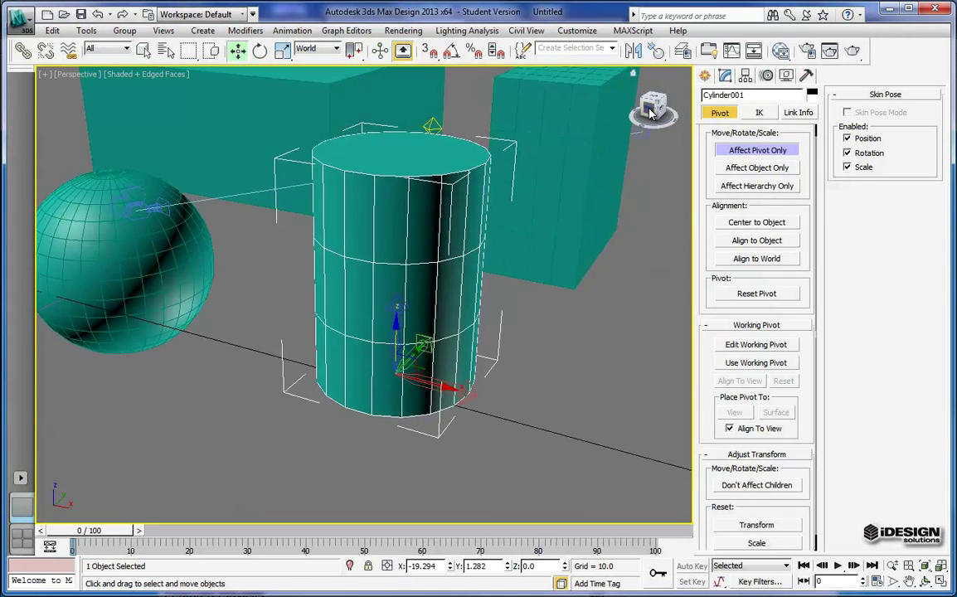
middle_drag(626, 173, 609, 211)
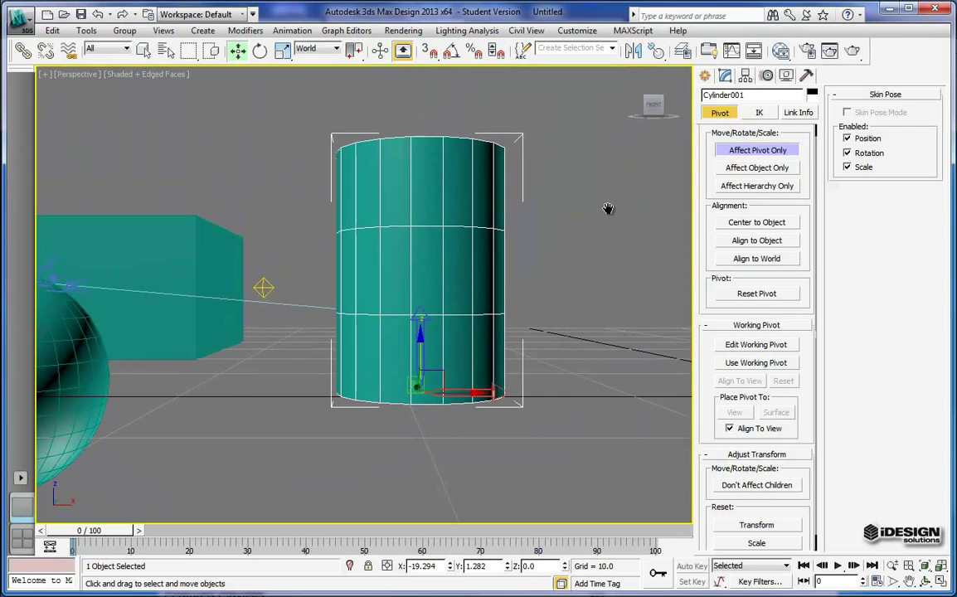
right_click(652, 105)
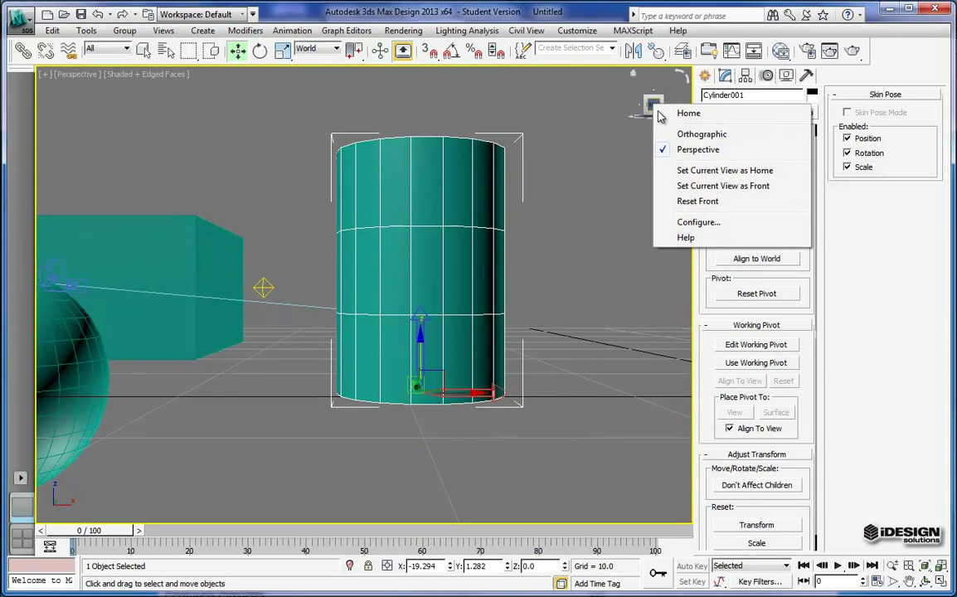
click(688, 135)
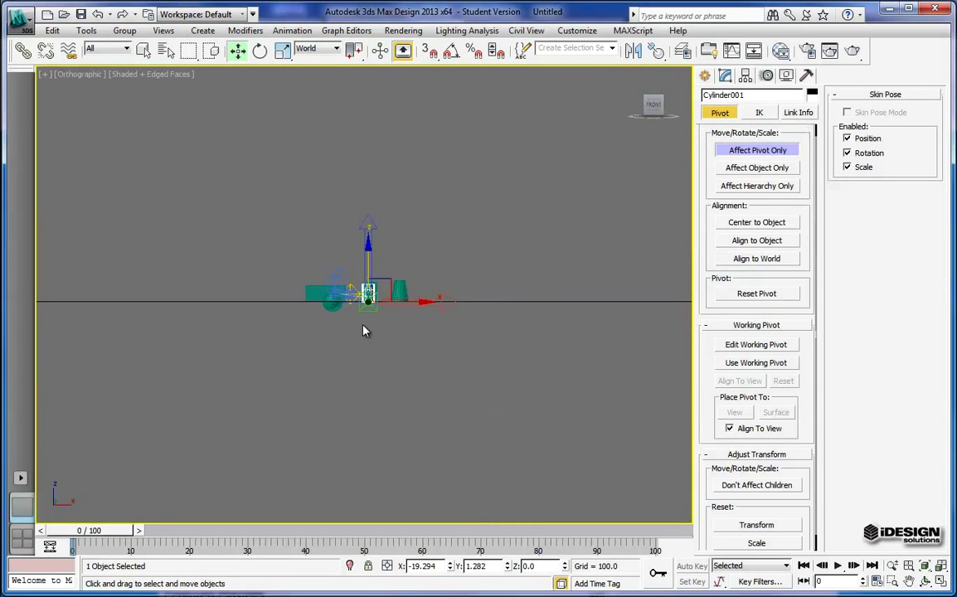
scroll(370, 302, up, 6)
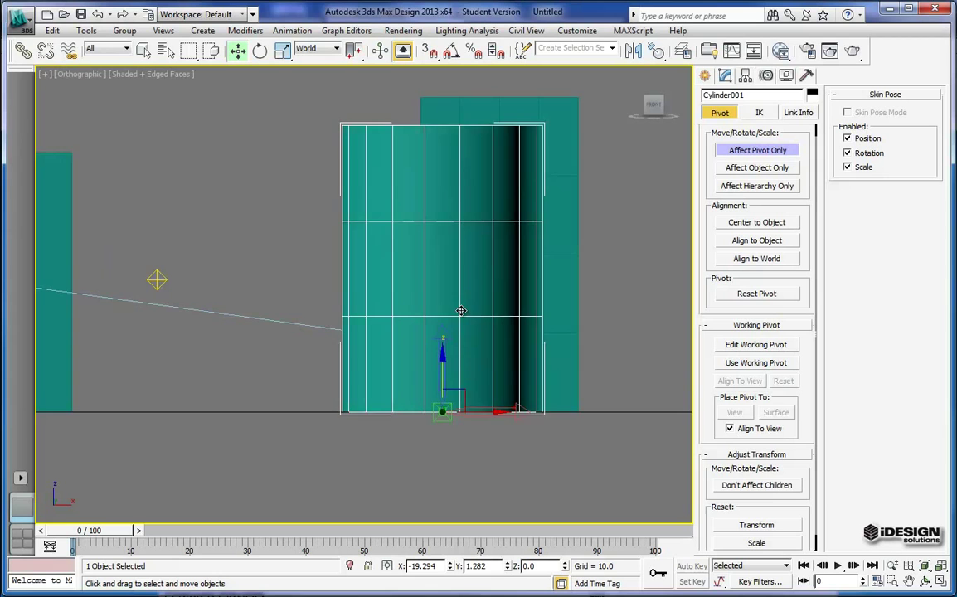
middle_drag(404, 323, 404, 325)
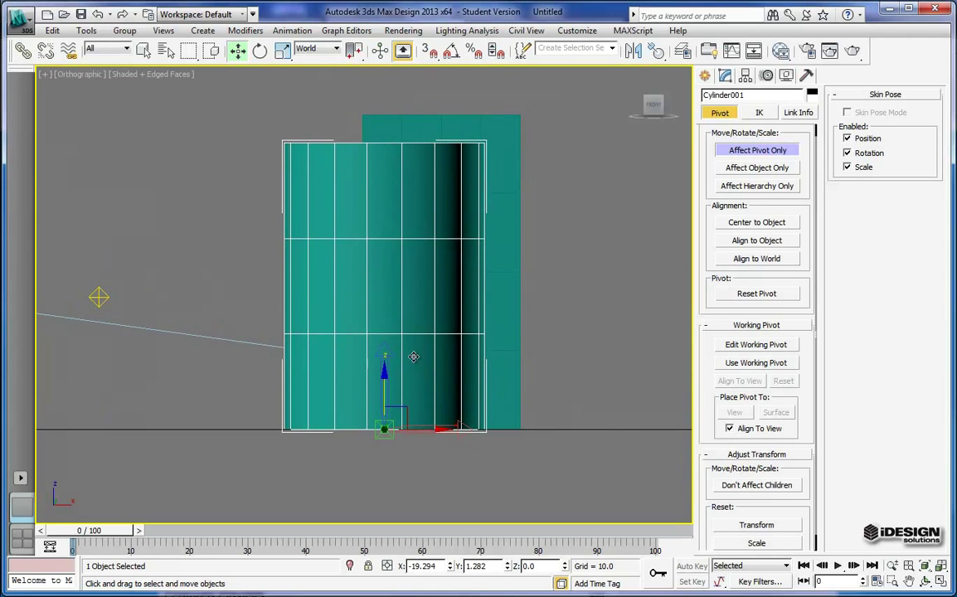
middle_drag(362, 286, 359, 305)
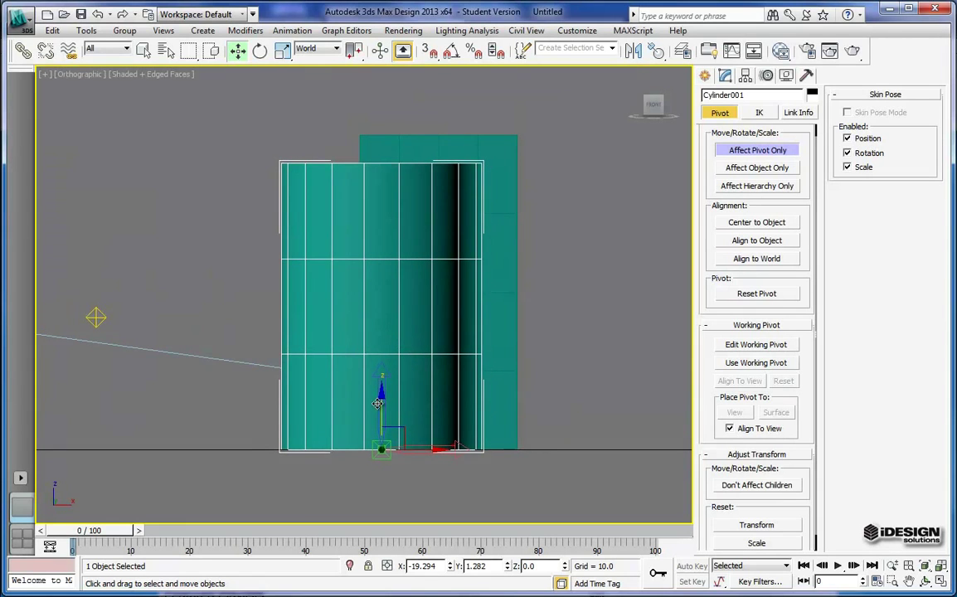
drag(381, 405, 379, 263)
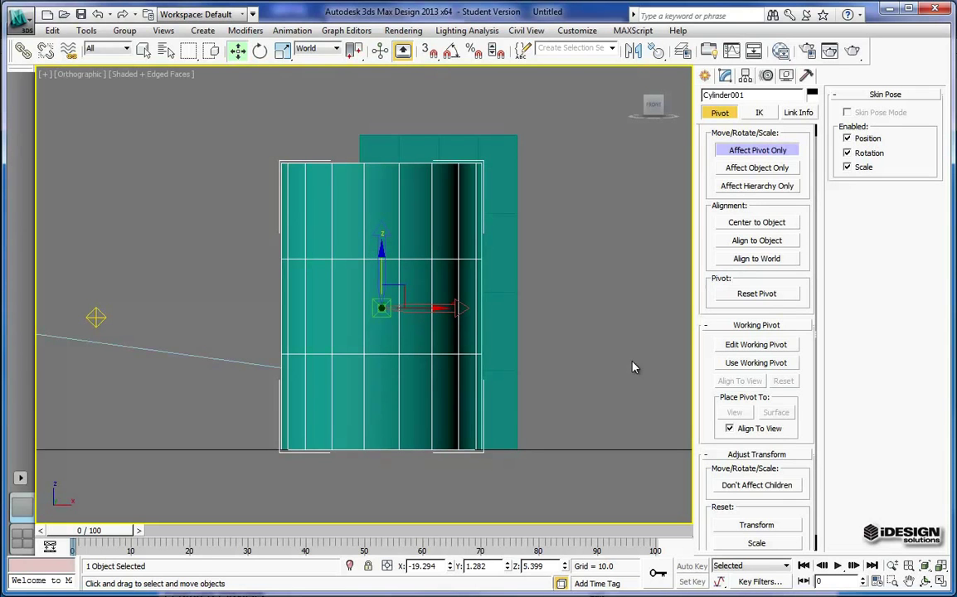
click(752, 152)
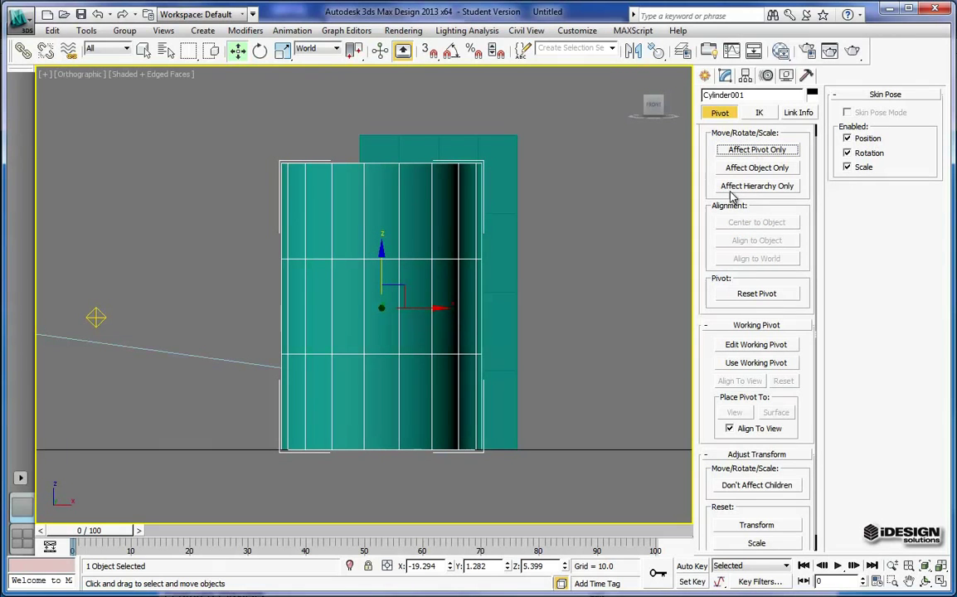
Restore the perspective view and rotate the cylinder freehand about its centred pivot to about X -88, Y 152 and Z -86 degrees.
drag(661, 104, 622, 168)
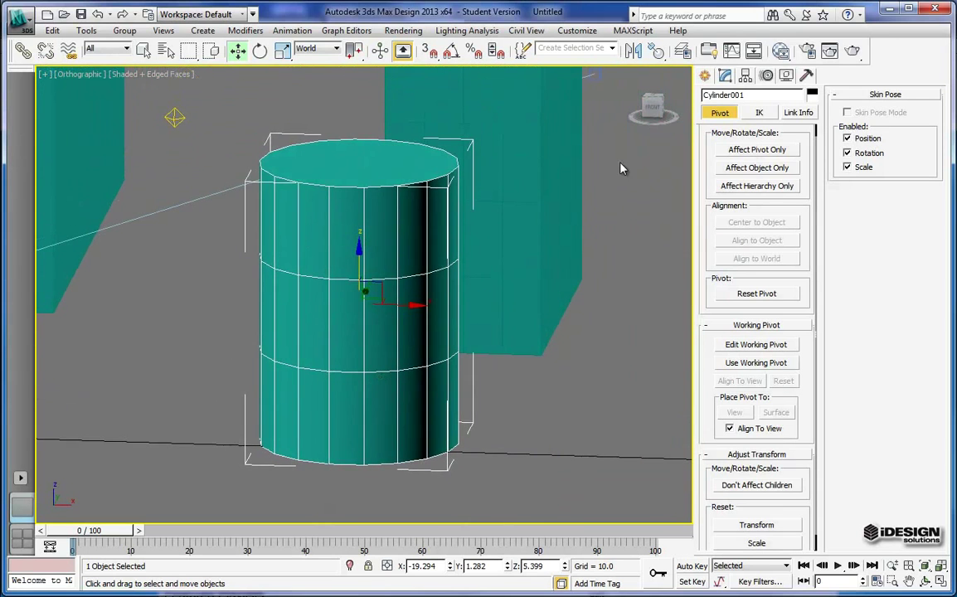
right_click(651, 106)
click(692, 151)
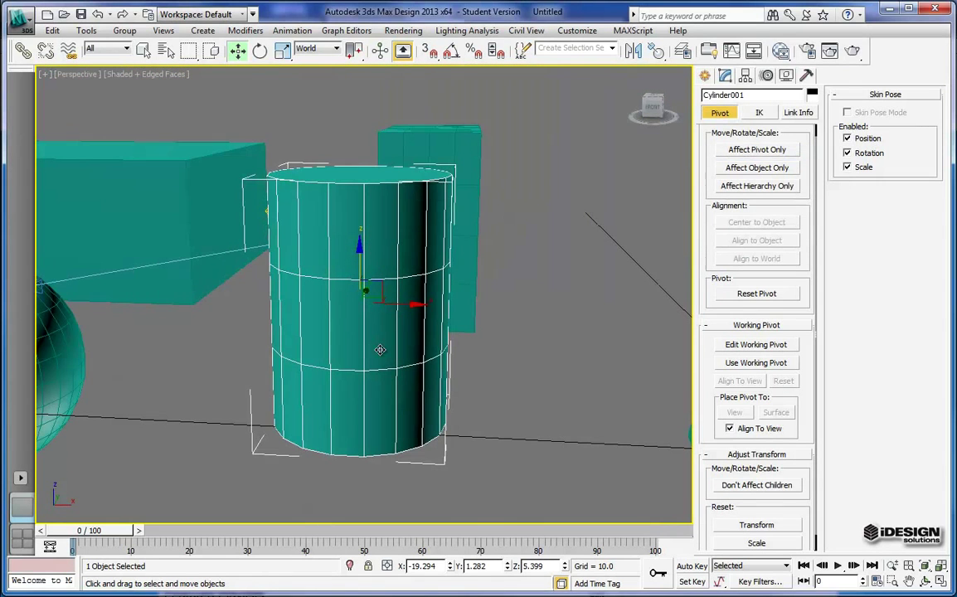
middle_drag(396, 355, 398, 355)
click(260, 51)
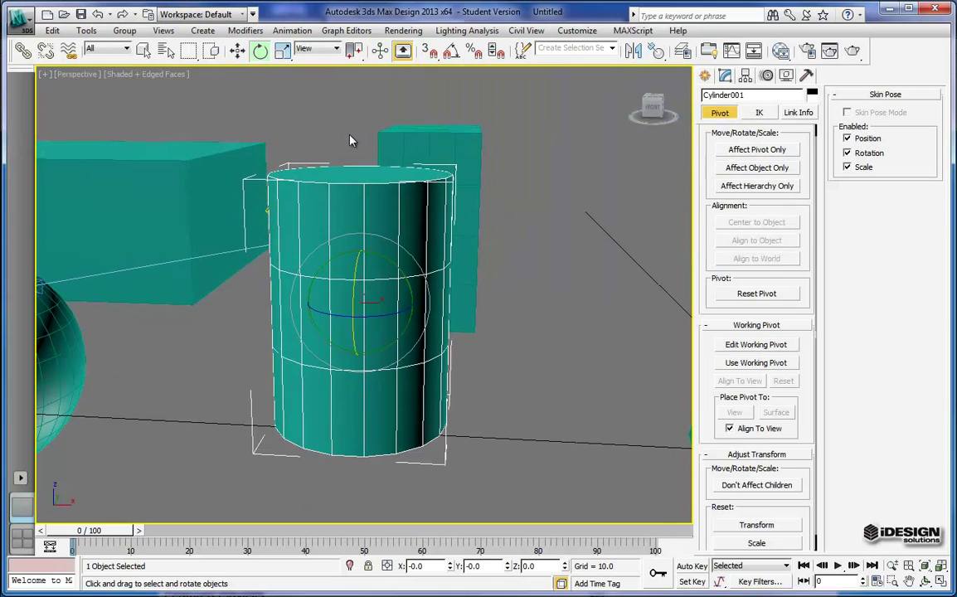
drag(394, 263, 365, 286)
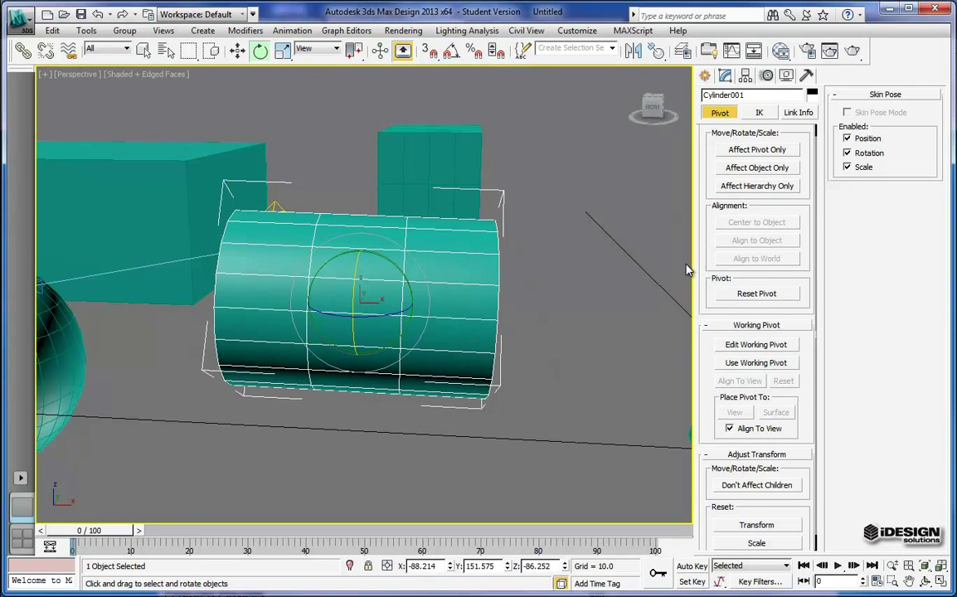
Reset the cylinder's pivot to its default position and bring all the objects into view.
click(756, 293)
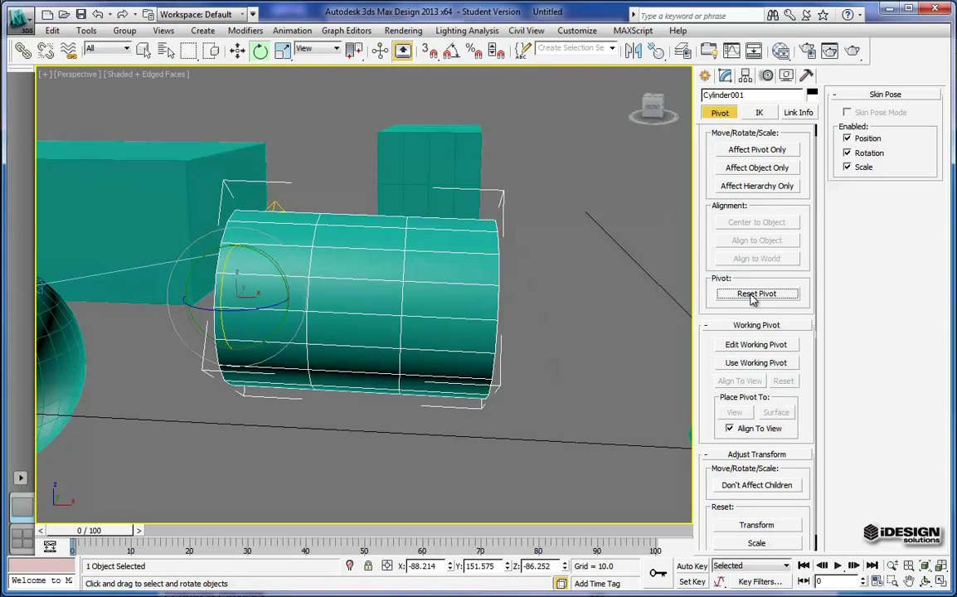
middle_drag(430, 388, 433, 388)
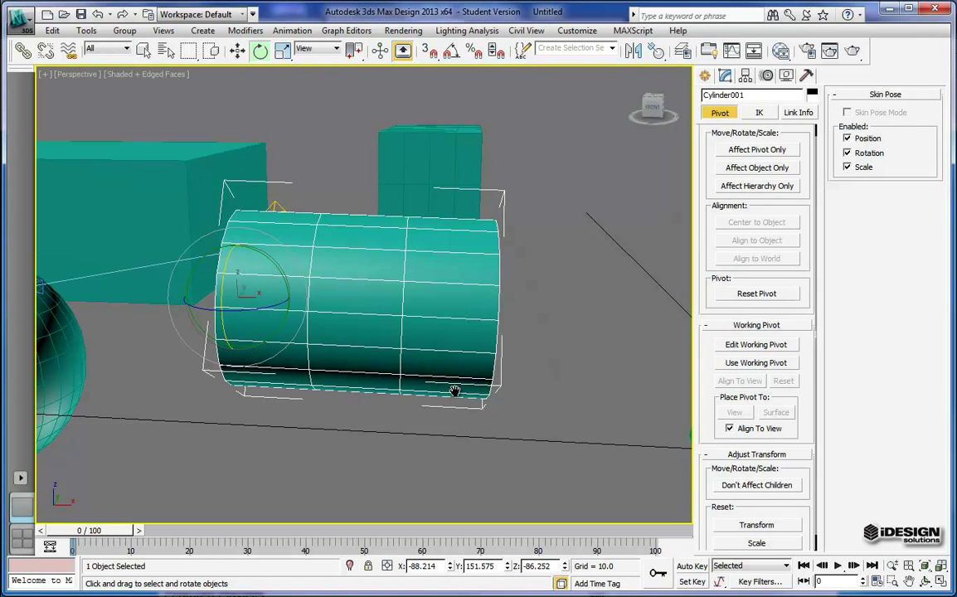
click(662, 101)
scroll(237, 283, down, 3)
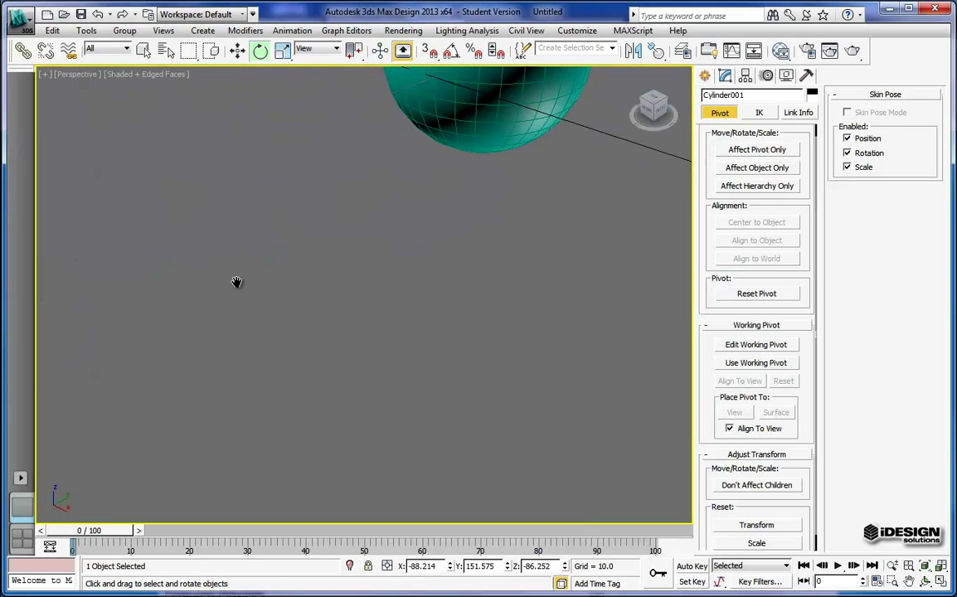
scroll(362, 235, down, 5)
middle_drag(530, 189, 317, 267)
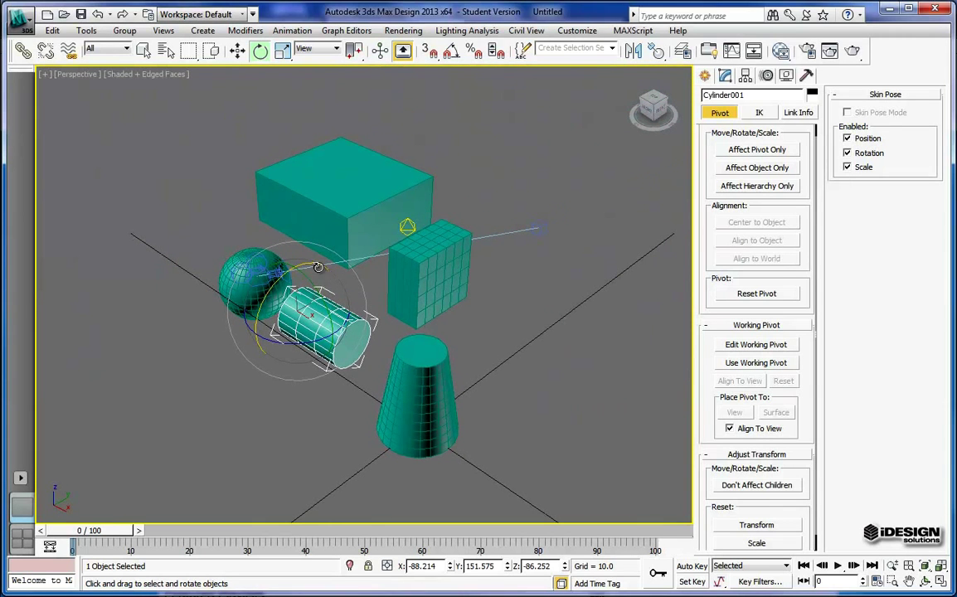
Select the large box, undo its accidental rotation, and scale it non-uniformly to about X 125, Y 100 and Z 171 percent.
click(336, 178)
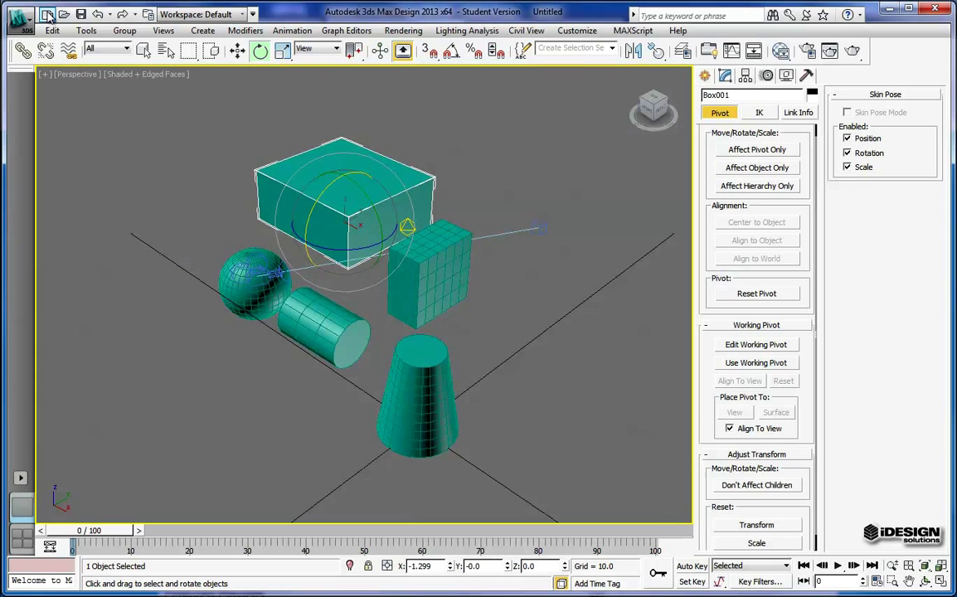
click(97, 14)
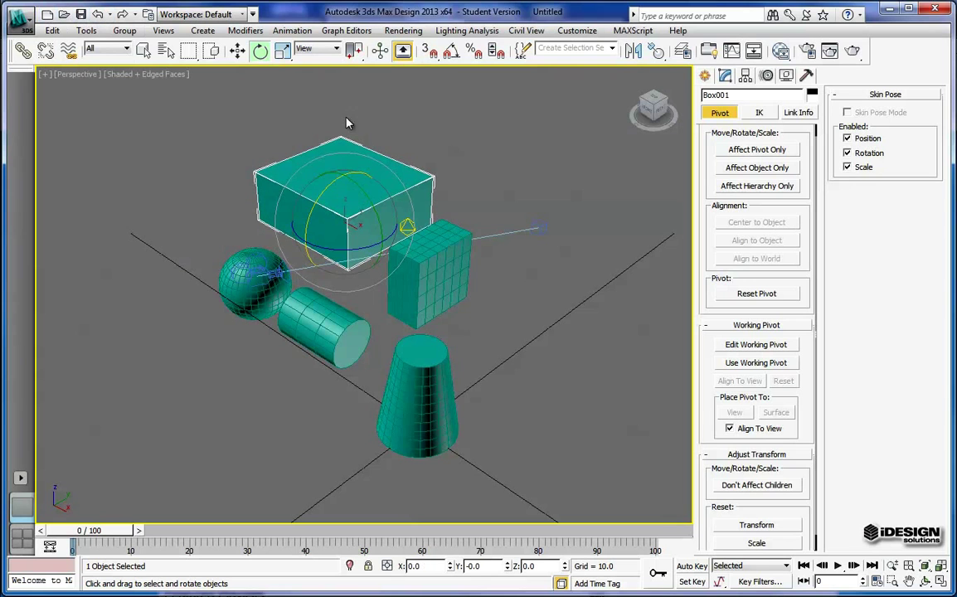
click(283, 51)
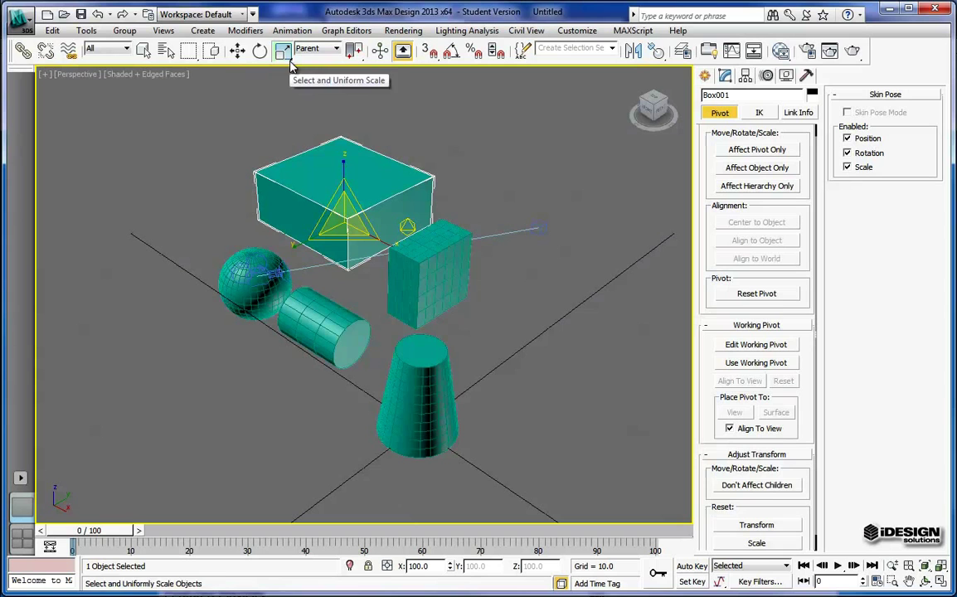
drag(284, 53, 284, 78)
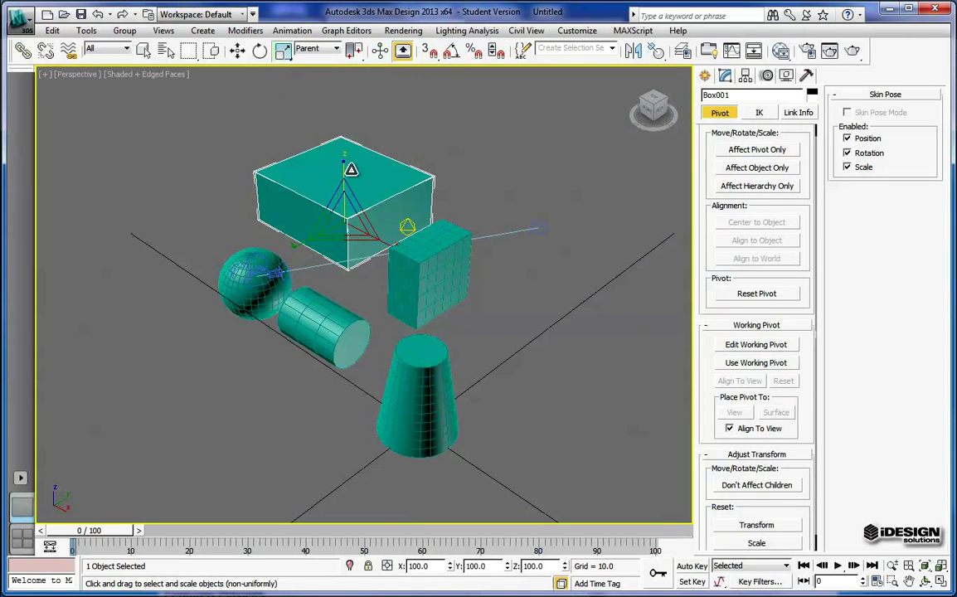
scroll(351, 170, up, 2)
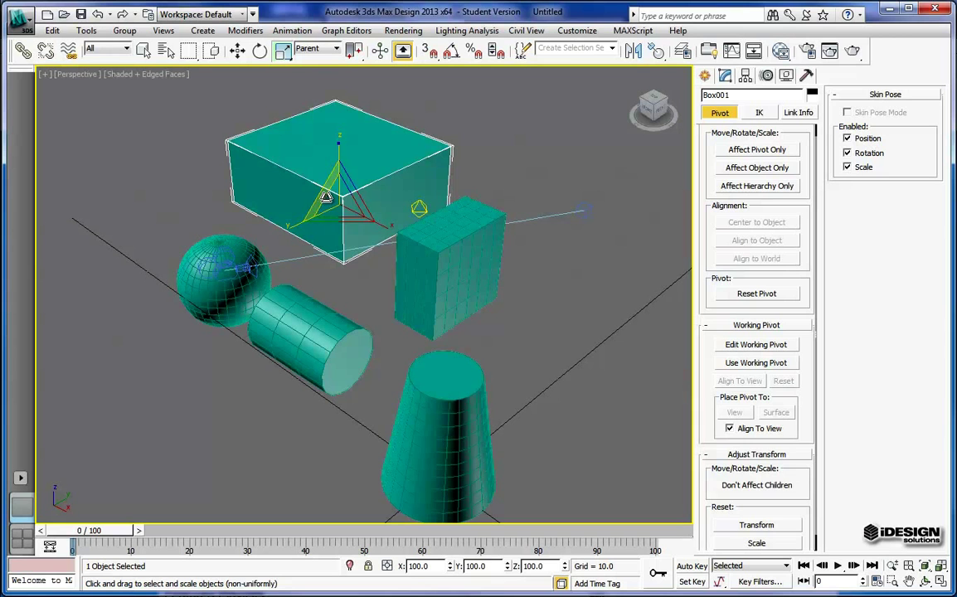
drag(355, 196, 340, 122)
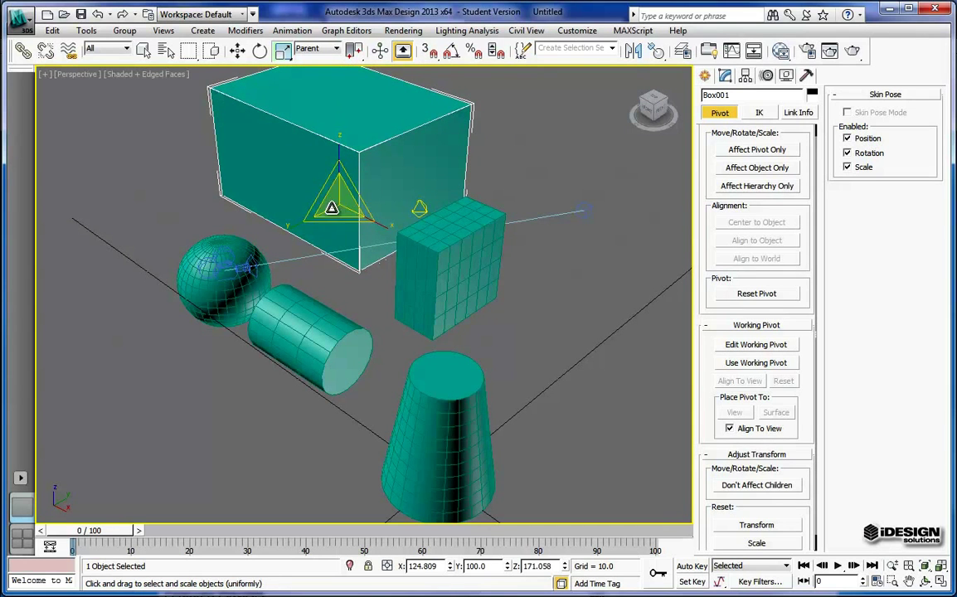
Shrink the large box uniformly to about X 80, Y 64 and Z 110 percent.
drag(340, 202, 340, 252)
middle_drag(372, 290, 336, 249)
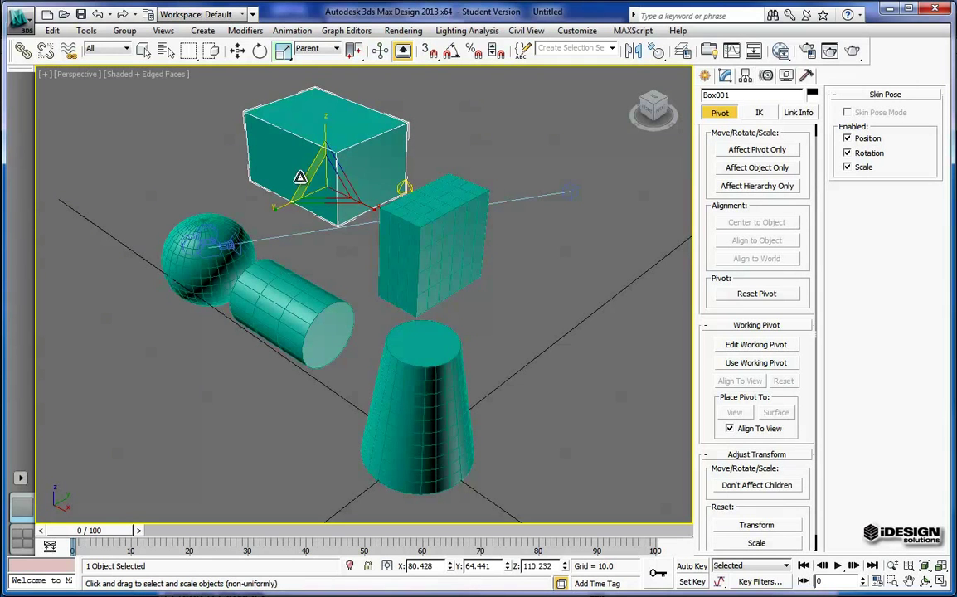
middle_drag(387, 333, 519, 307)
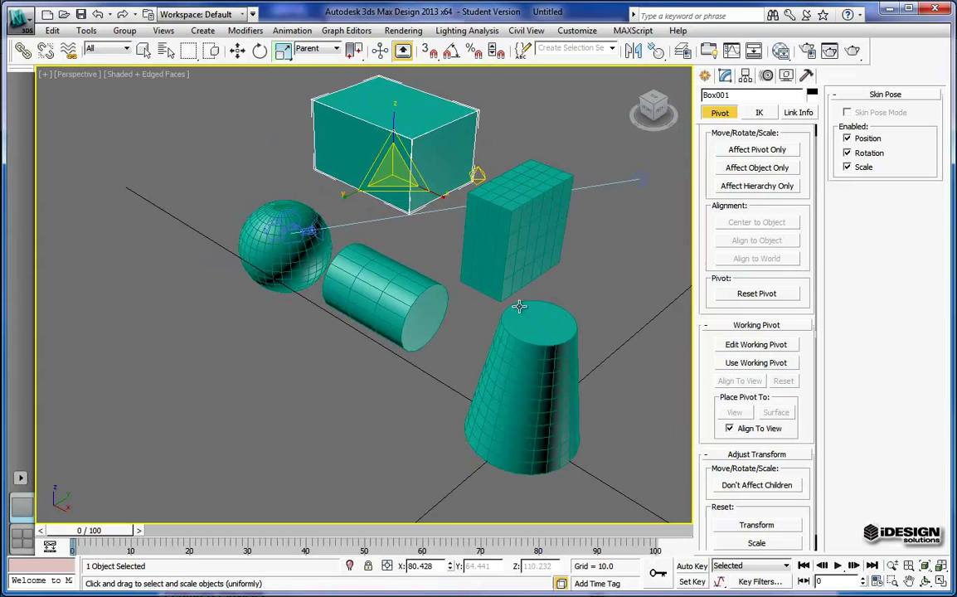
middle_drag(307, 206, 246, 214)
middle_drag(488, 355, 534, 333)
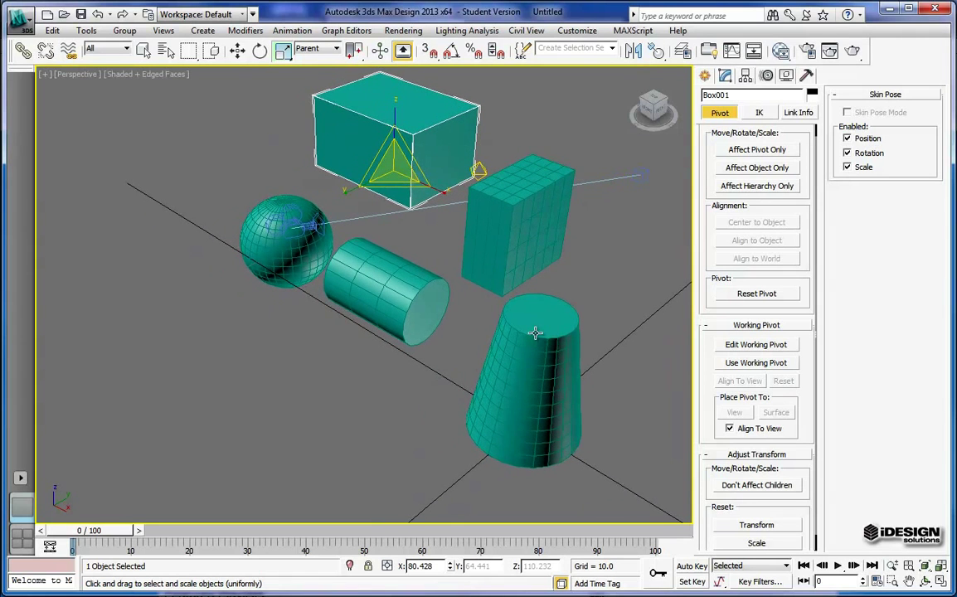
Move the sphere to X 0 and Y 0 with exact values and clear the selection.
click(305, 242)
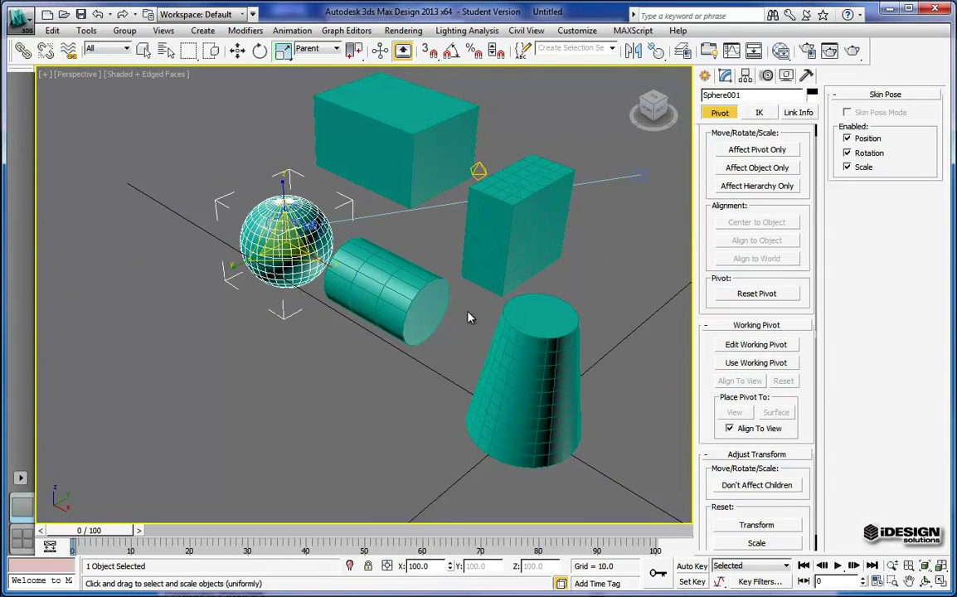
click(535, 335)
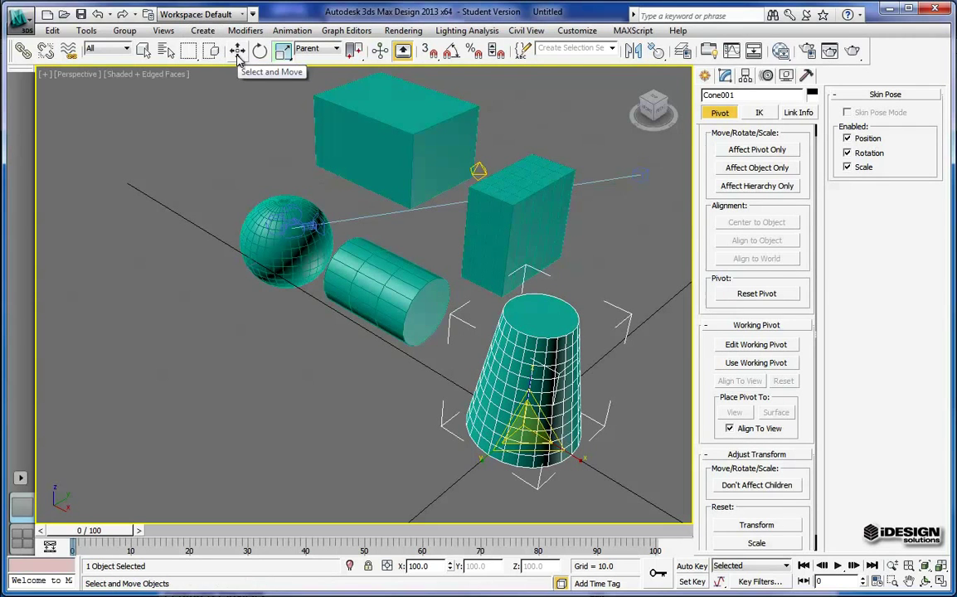
click(238, 53)
click(286, 248)
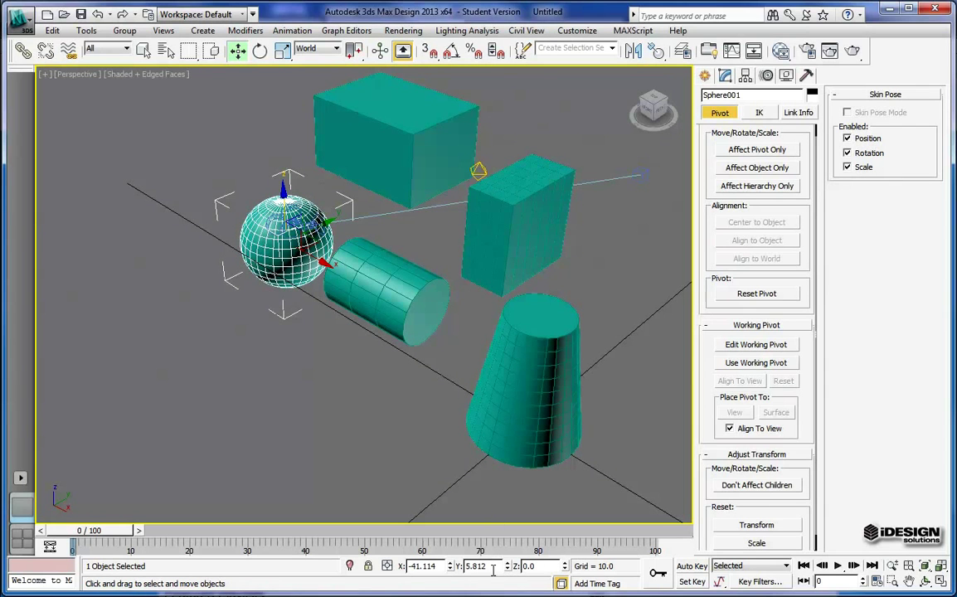
drag(492, 571, 377, 572)
text(0)
key(Return)
text(0)
key(Return)
click(379, 431)
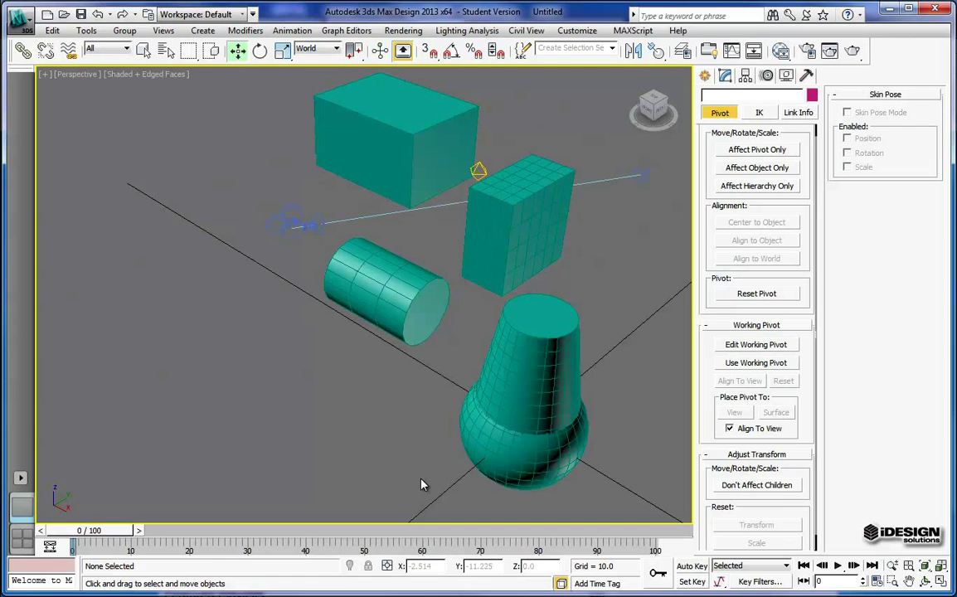
Select the sphere and raise it freehand in the front view to about Z 17.7, on top of the cone.
click(537, 463)
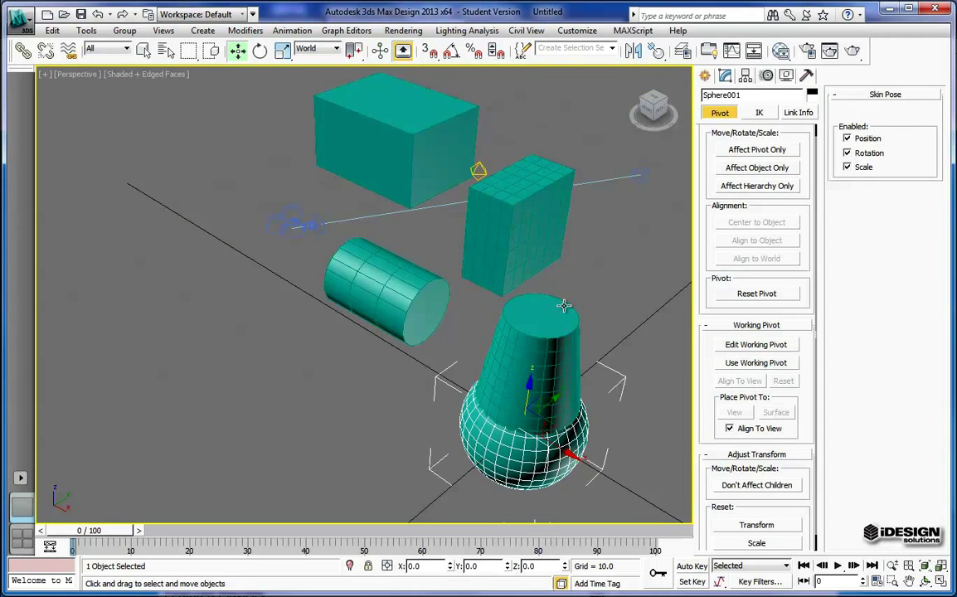
click(646, 114)
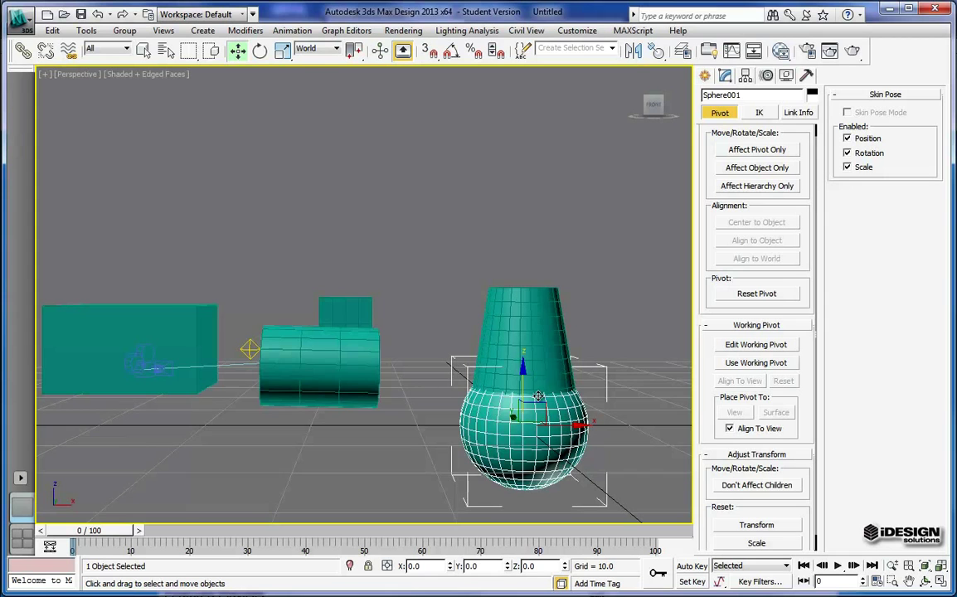
drag(521, 378, 503, 192)
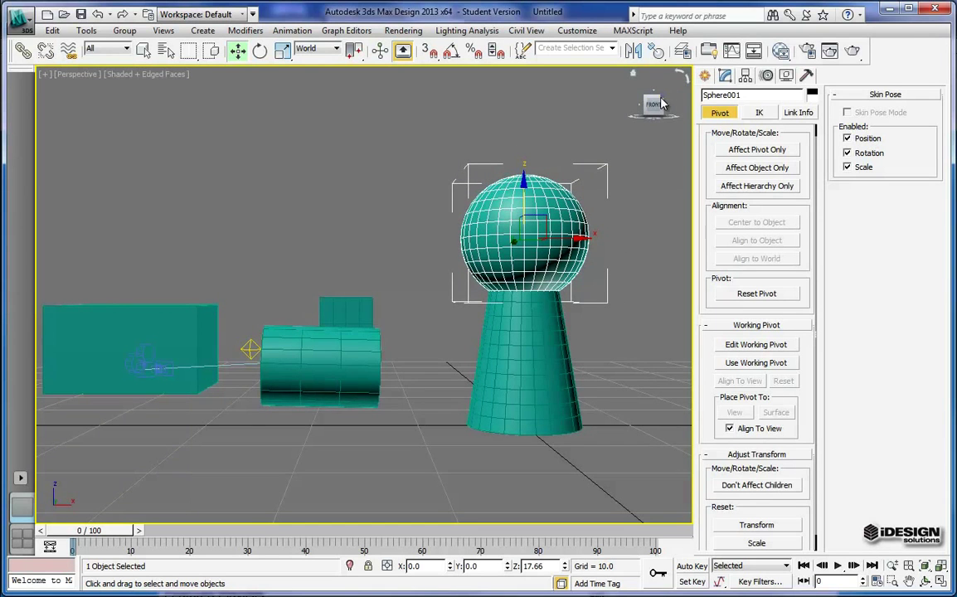
Select the cone and raise it freehand above the sphere to about Z 19.2.
drag(660, 102, 489, 124)
click(532, 423)
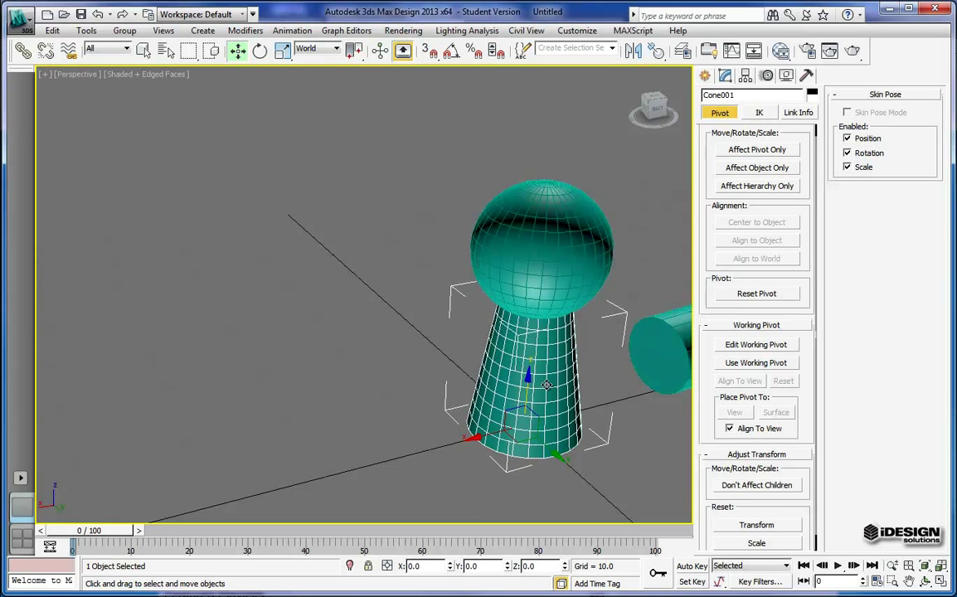
drag(527, 380, 536, 194)
middle_drag(445, 392, 352, 460)
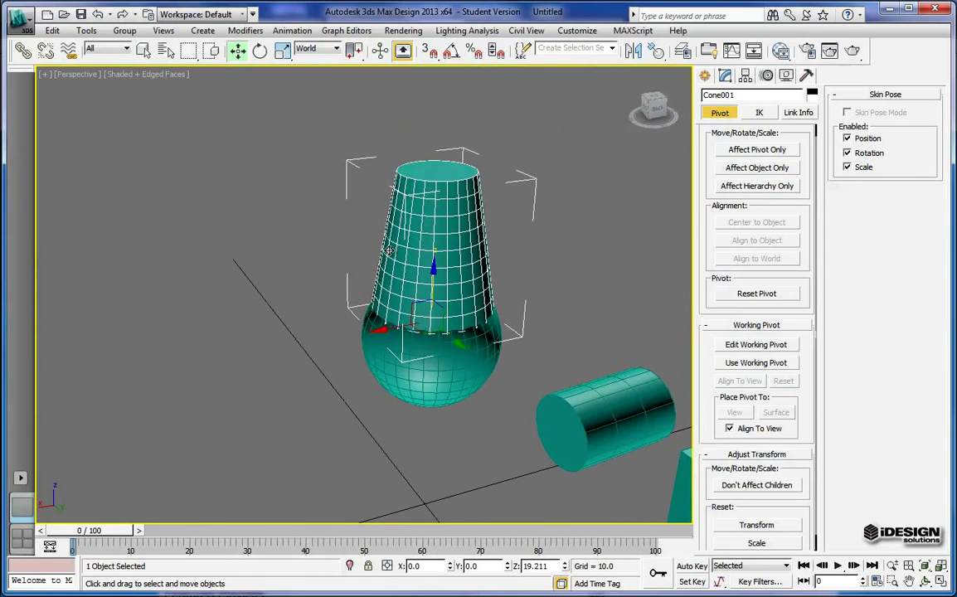
Change the cone's Radius 1 to about 2.0 and Radius 2 to about 6.8 so it widens upward.
click(724, 75)
drag(808, 276, 801, 210)
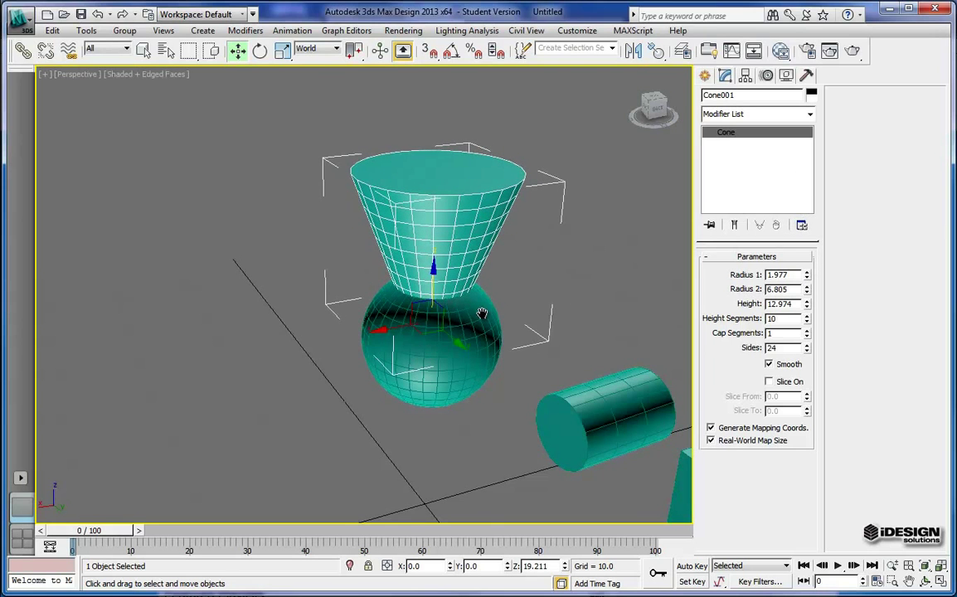
alt+middle_drag(481, 314, 457, 332)
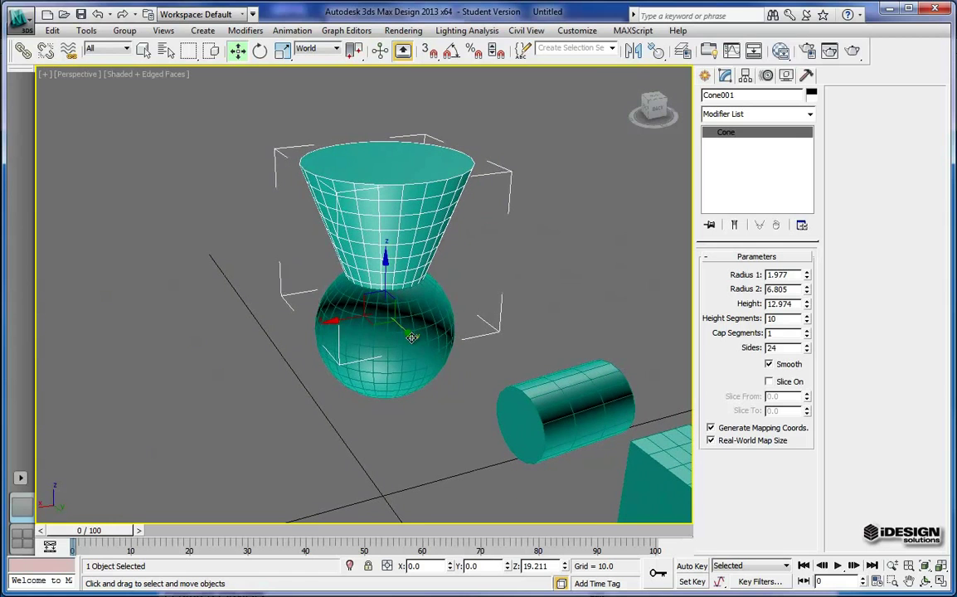